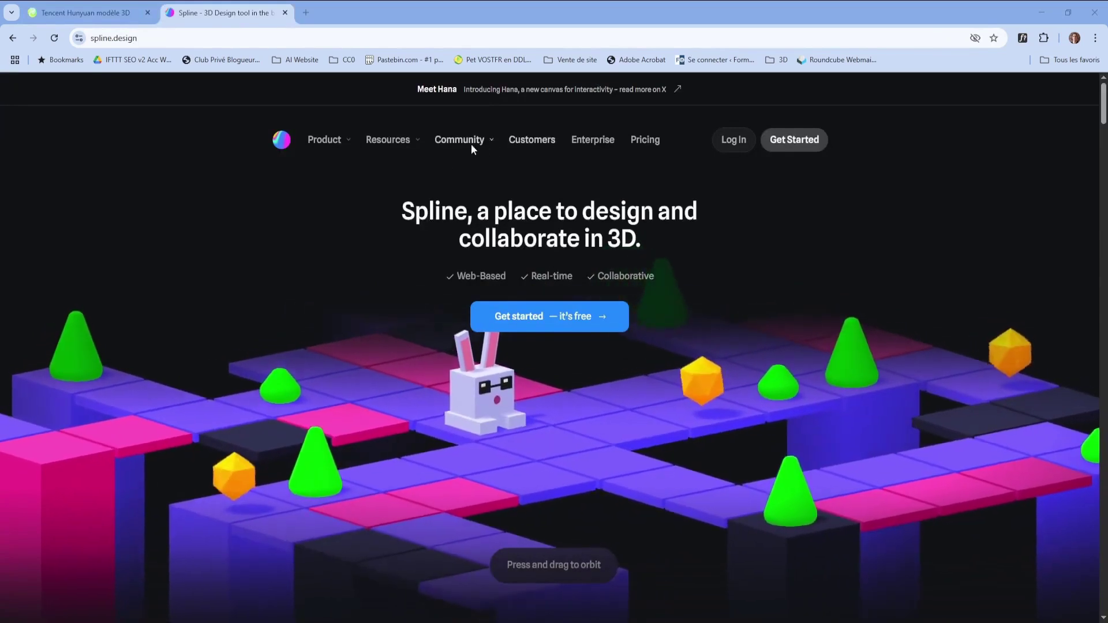
Browse Spline's Examples showcase and open the "3D Text - Blue" scene in a separate tab
{"action": "mouse_move", "coordinate": [462, 141]}
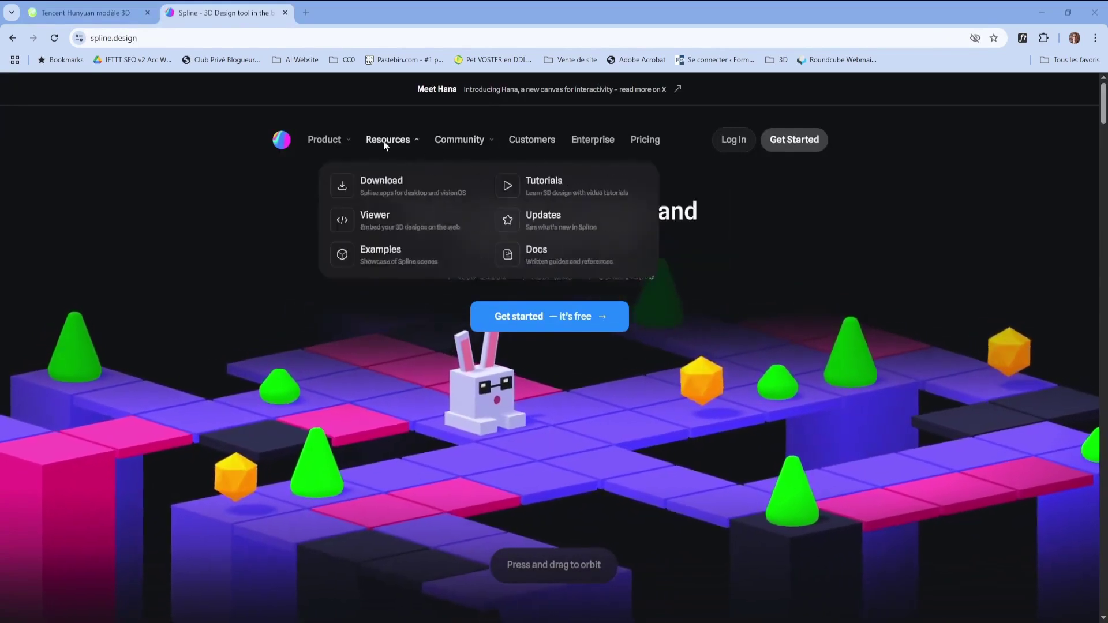
{"action": "mouse_move", "coordinate": [384, 141]}
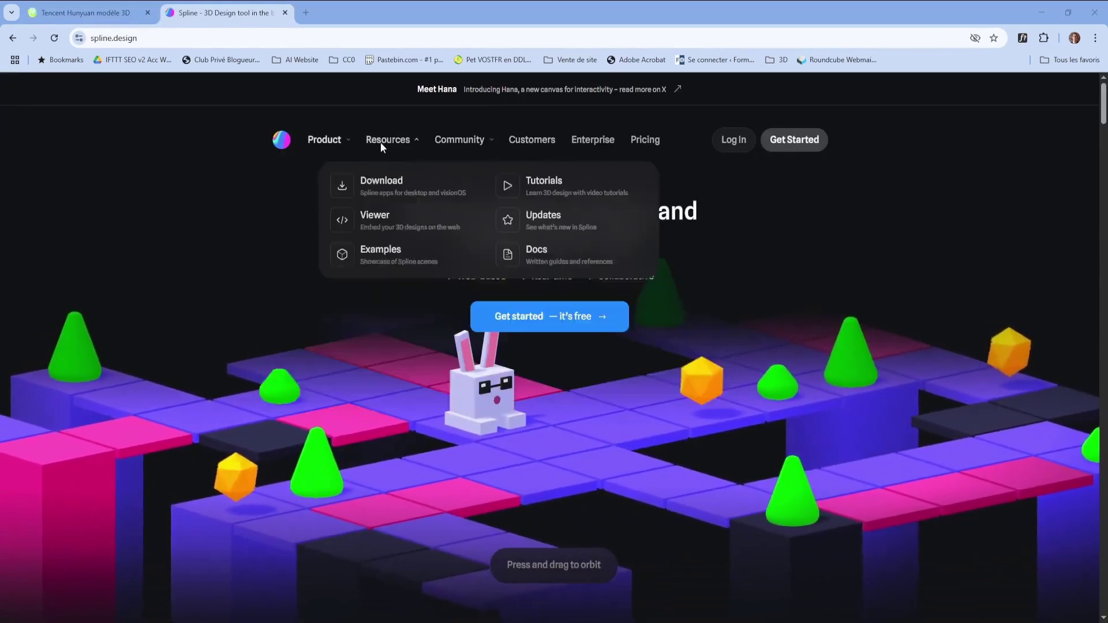
{"action": "left_click", "coordinate": [389, 254]}
{"action": "scroll", "coordinate": [377, 270], "scroll_direction": "down", "scroll_amount": 3}
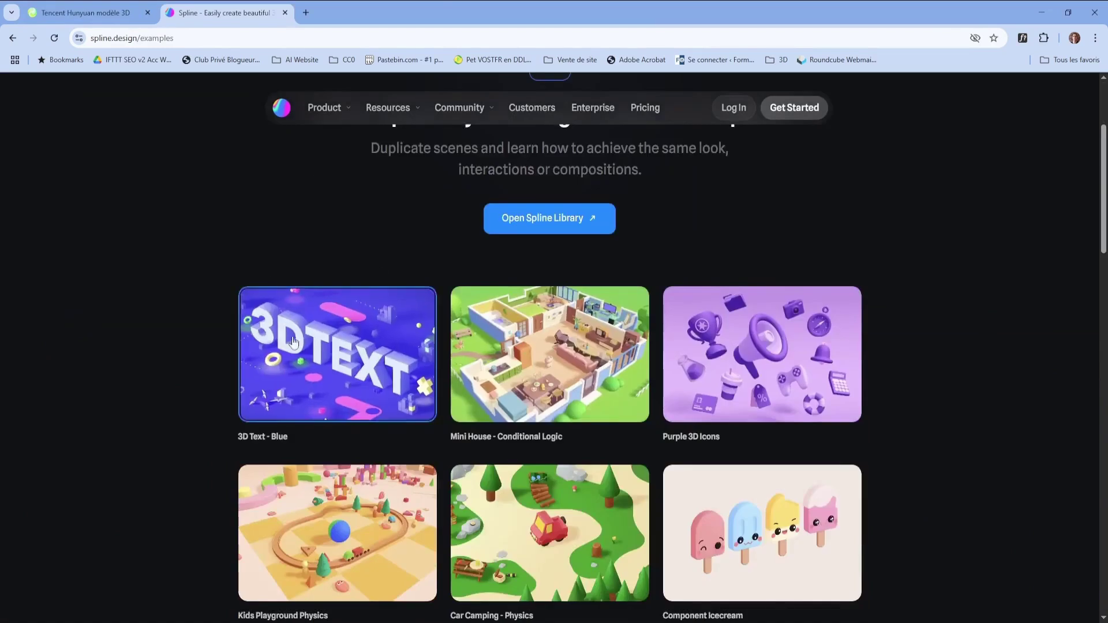
{"action": "middle_click", "coordinate": [322, 338]}
{"action": "left_click", "coordinate": [364, 13]}
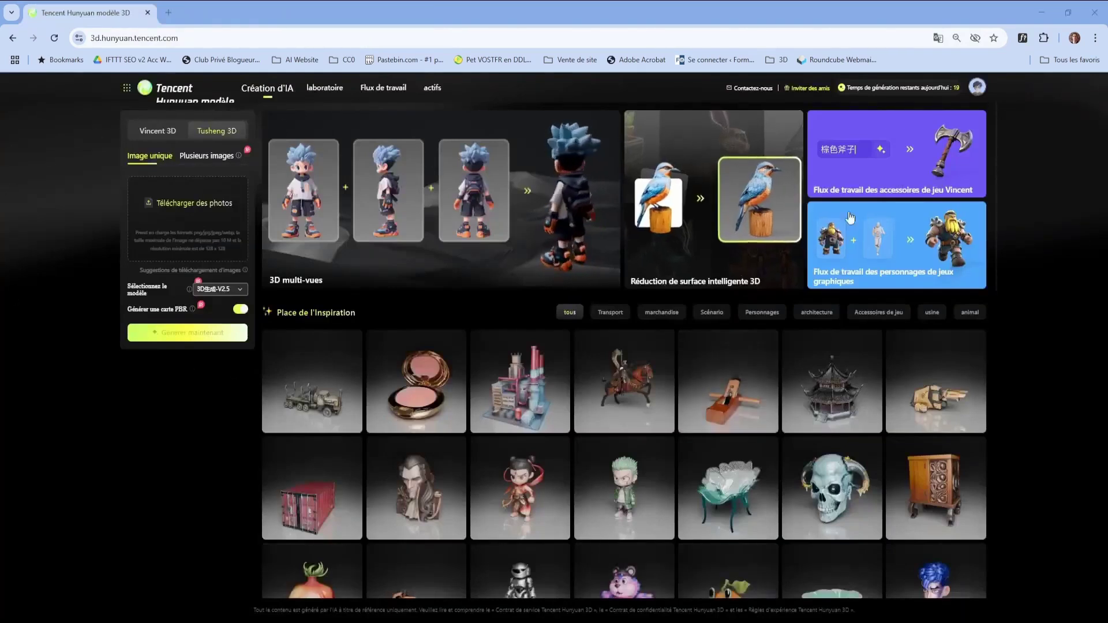
Look through the Tencent Hunyuan 3D laboratory applications, the workflow page and its template section
{"action": "left_click", "coordinate": [325, 88]}
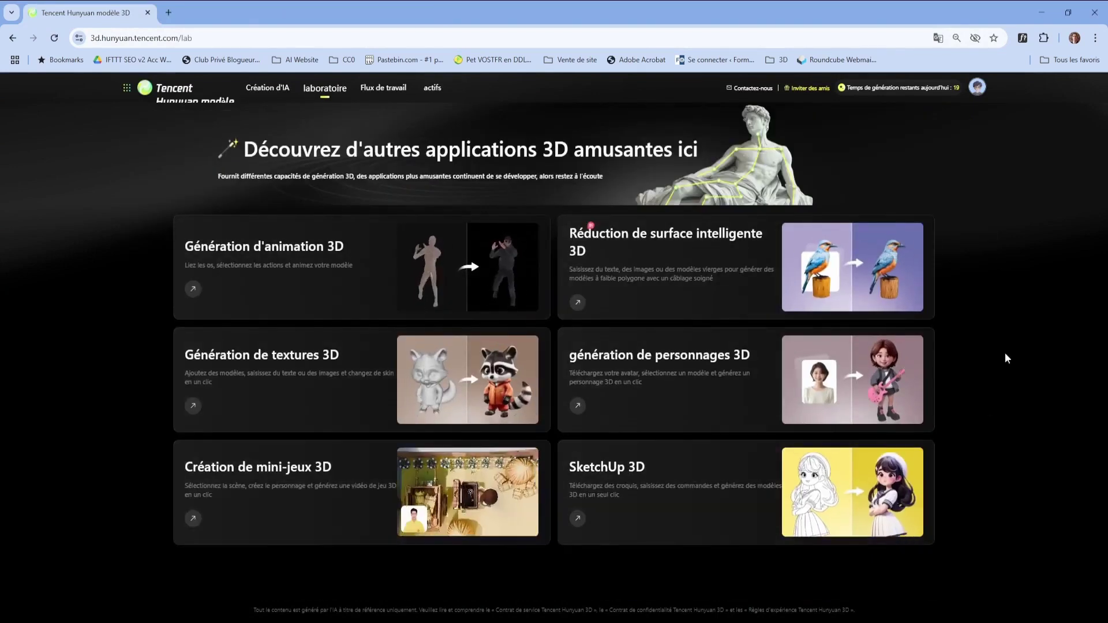
{"action": "left_click", "coordinate": [379, 89]}
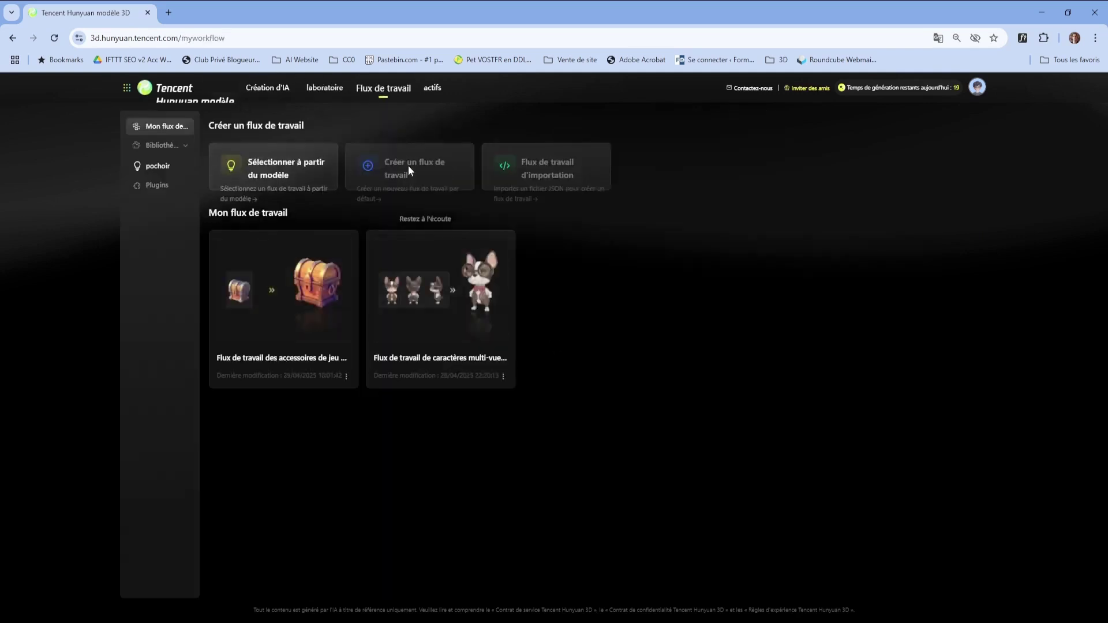
{"action": "left_click", "coordinate": [168, 166]}
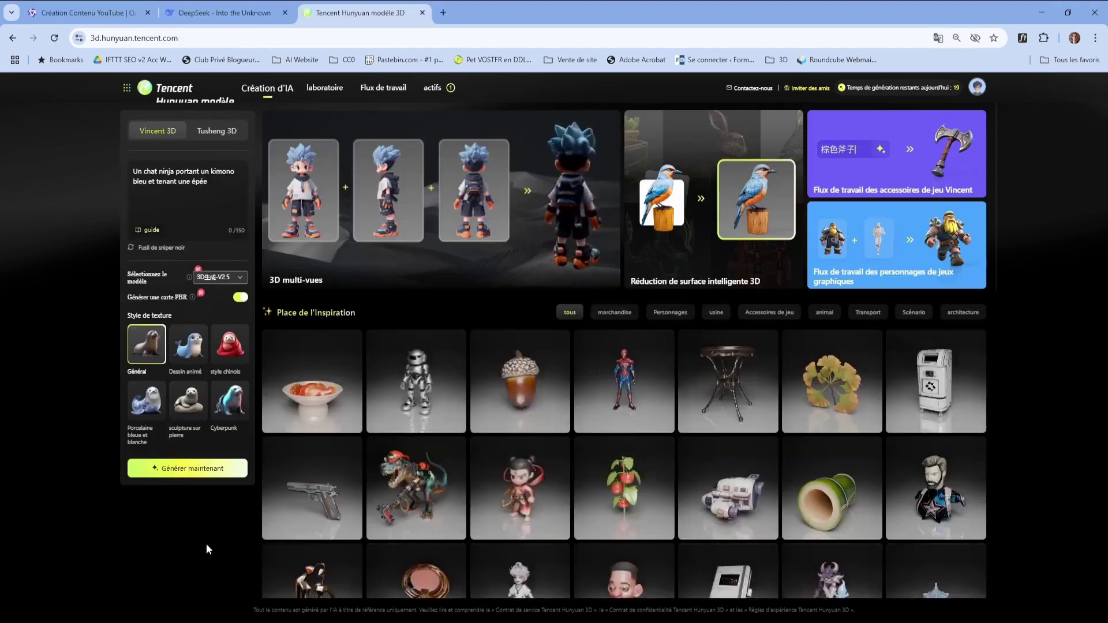
Open the generated assets in Hunyuan 3D and compare the variants of the ninja cat model
{"action": "left_click", "coordinate": [435, 90]}
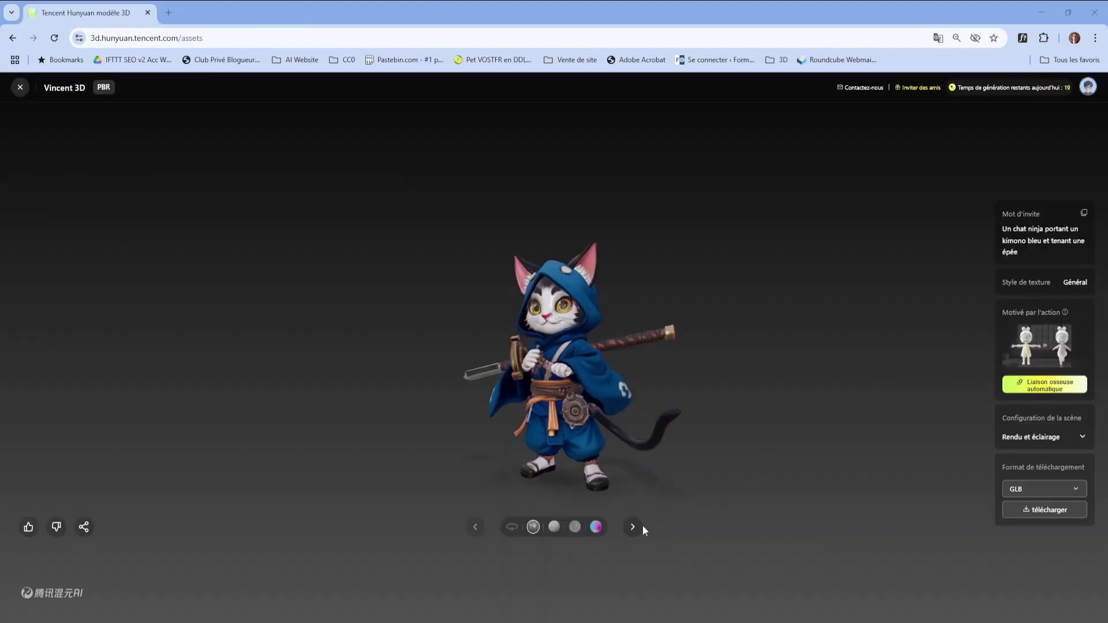
{"action": "left_click", "coordinate": [633, 527]}
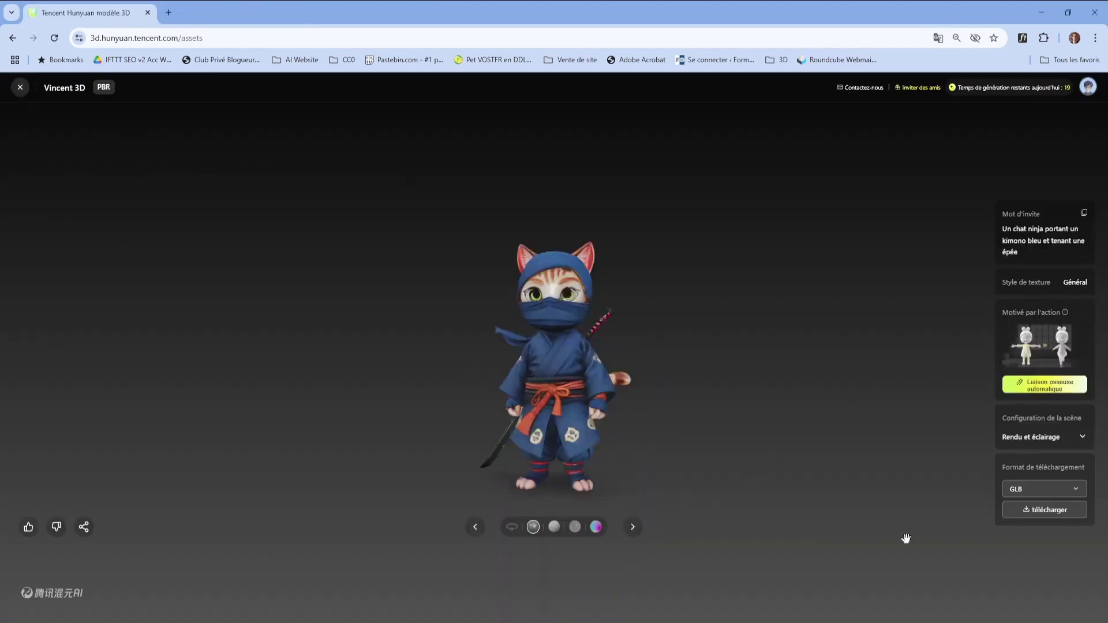
{"action": "left_click", "coordinate": [633, 527]}
{"action": "left_click", "coordinate": [633, 528]}
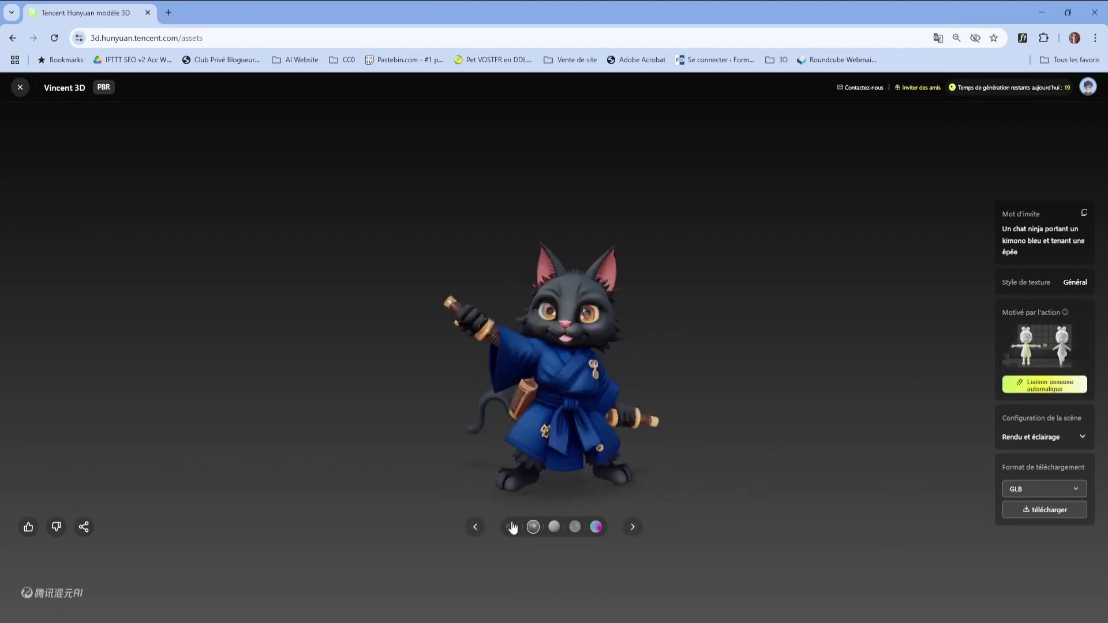
{"action": "left_click", "coordinate": [476, 527]}
{"action": "left_click", "coordinate": [476, 527]}
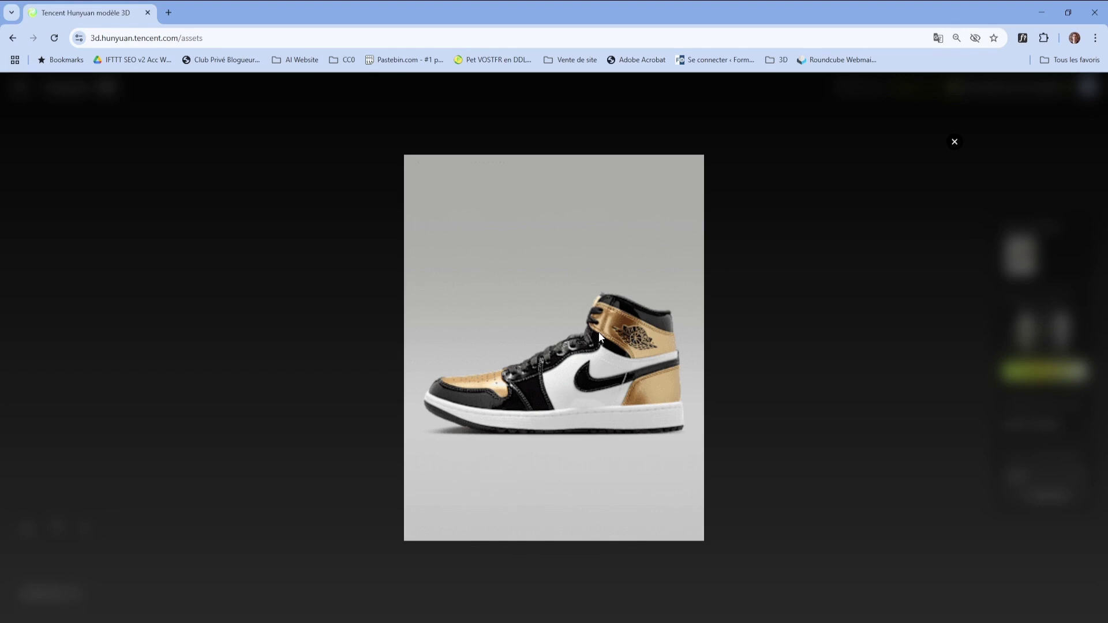
Close the sneaker's reference image, rotate the generated model and show it with flat, unlit textures
{"action": "left_click", "coordinate": [956, 142]}
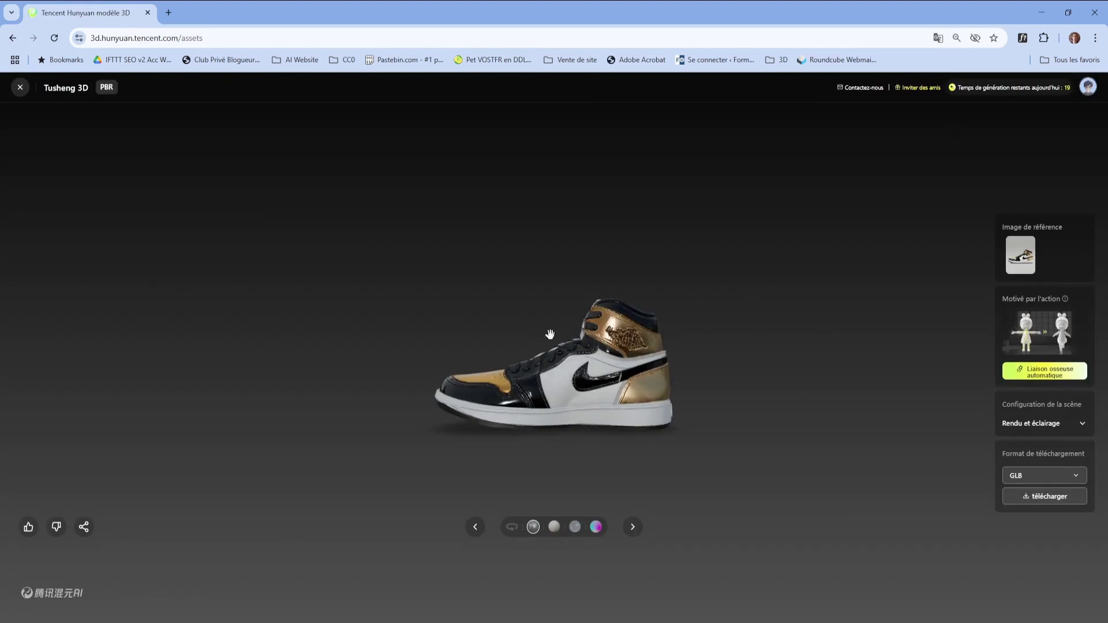
{"action": "left_click_drag", "start_coordinate": [534, 371], "coordinate": [606, 376]}
{"action": "left_click", "coordinate": [577, 536]}
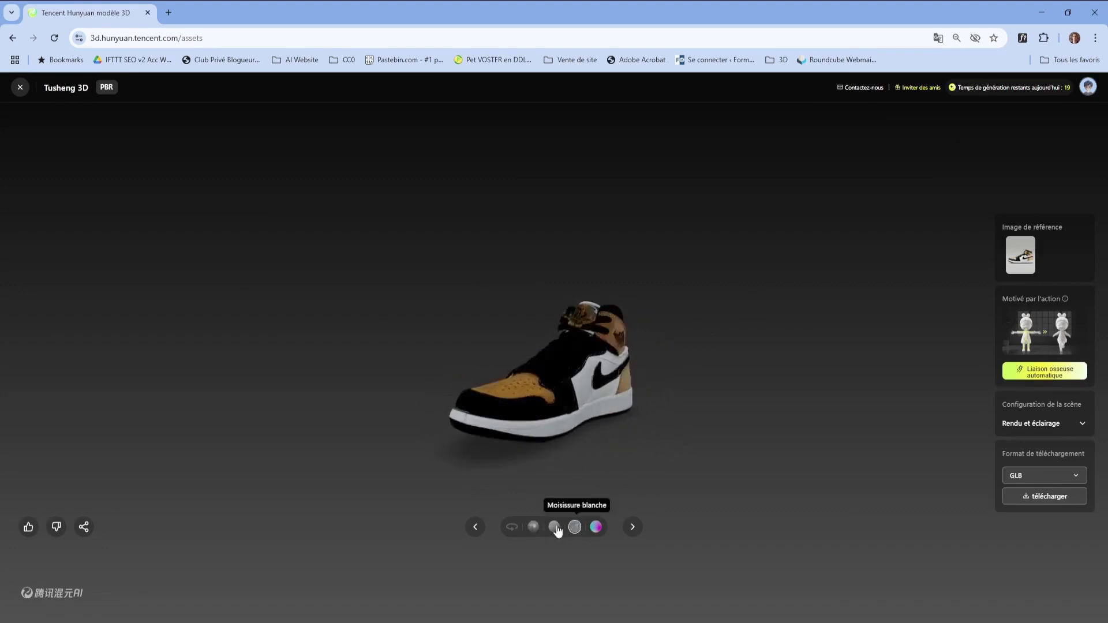
Examine the sneaker's untextured white geometry up close from several angles
{"action": "left_click", "coordinate": [554, 527]}
{"action": "scroll", "coordinate": [604, 384], "scroll_direction": "up", "scroll_amount": 5}
{"action": "left_click_drag", "start_coordinate": [604, 384], "coordinate": [357, 369]}
{"action": "left_click_drag", "start_coordinate": [525, 349], "coordinate": [452, 362]}
{"action": "left_click_drag", "start_coordinate": [519, 404], "coordinate": [411, 399]}
{"action": "left_click_drag", "start_coordinate": [622, 386], "coordinate": [500, 357]}
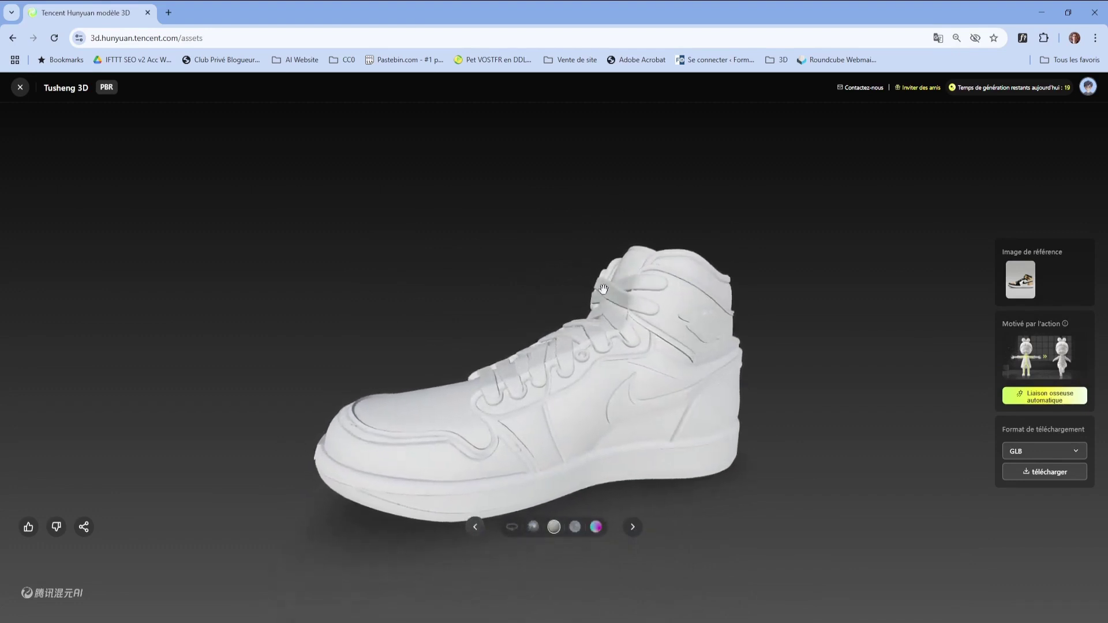
{"action": "left_click_drag", "start_coordinate": [321, 458], "coordinate": [319, 391]}
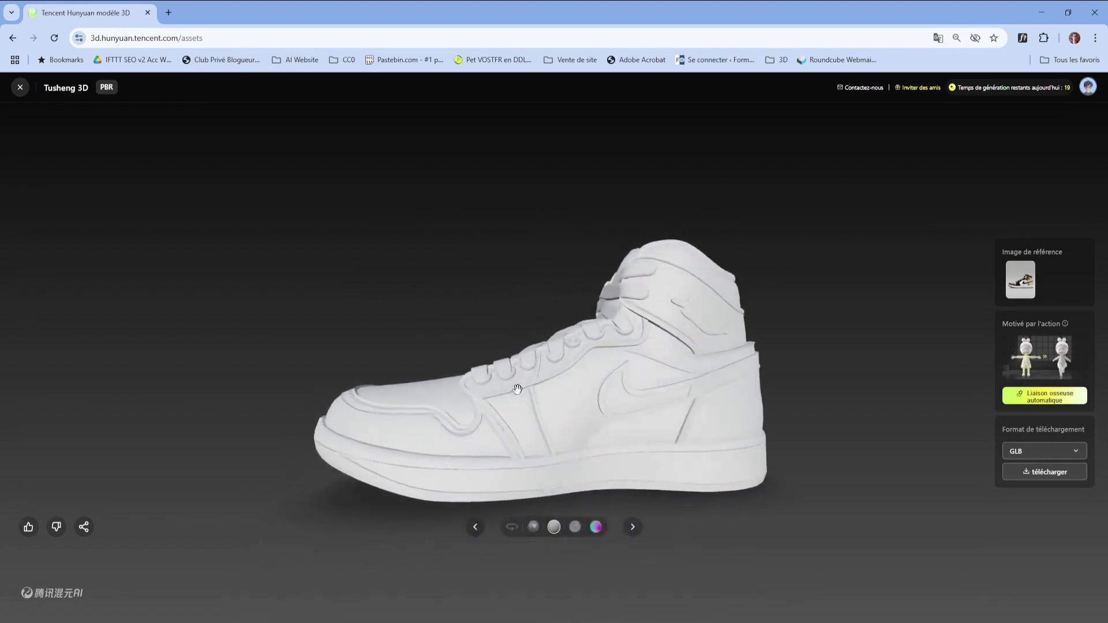
Return the sneaker to its fully textured rendering and examine the toe, laces and side
{"action": "left_click", "coordinate": [533, 526]}
{"action": "left_click_drag", "start_coordinate": [542, 392], "coordinate": [582, 415]}
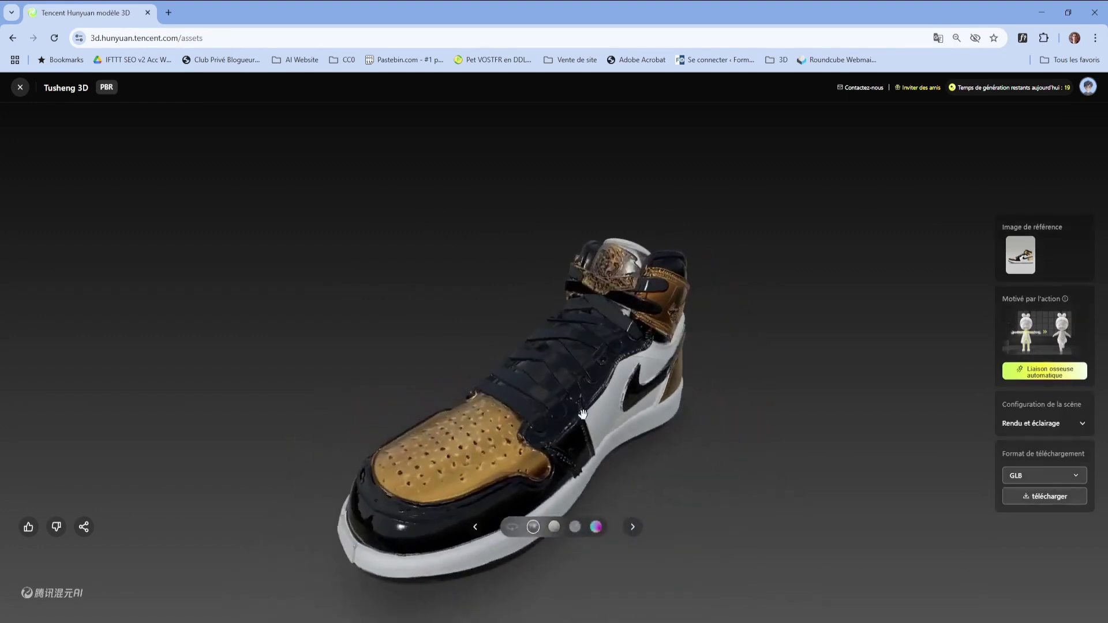
{"action": "mouse_move", "coordinate": [641, 319]}
{"action": "left_mouse_down"}
{"action": "mouse_move", "coordinate": [562, 289]}
{"action": "mouse_move", "coordinate": [619, 299]}
{"action": "mouse_move", "coordinate": [610, 271]}
{"action": "mouse_move", "coordinate": [614, 282]}
{"action": "left_mouse_up"}
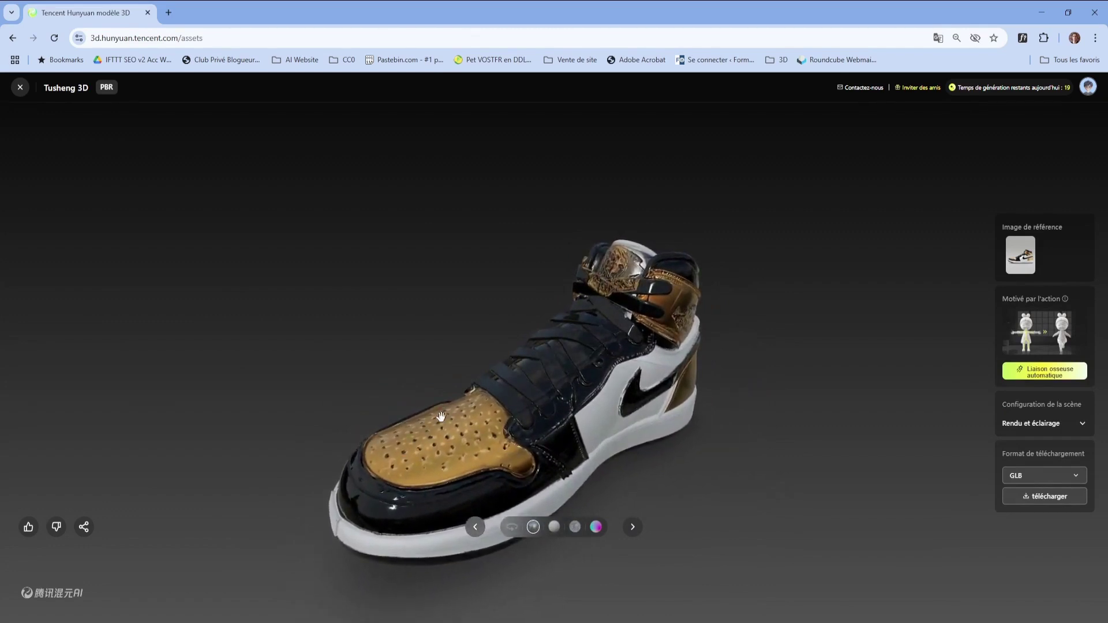
{"action": "left_click_drag", "start_coordinate": [443, 417], "coordinate": [662, 372]}
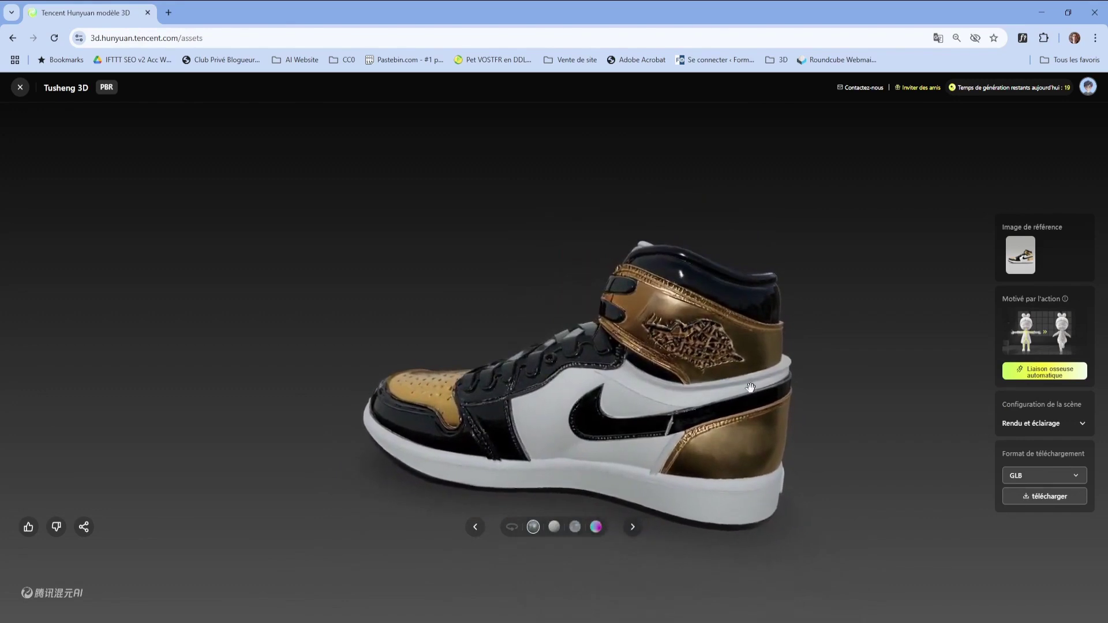
Check the available download formats for the sneaker model without changing the selection
{"action": "left_click", "coordinate": [1061, 478]}
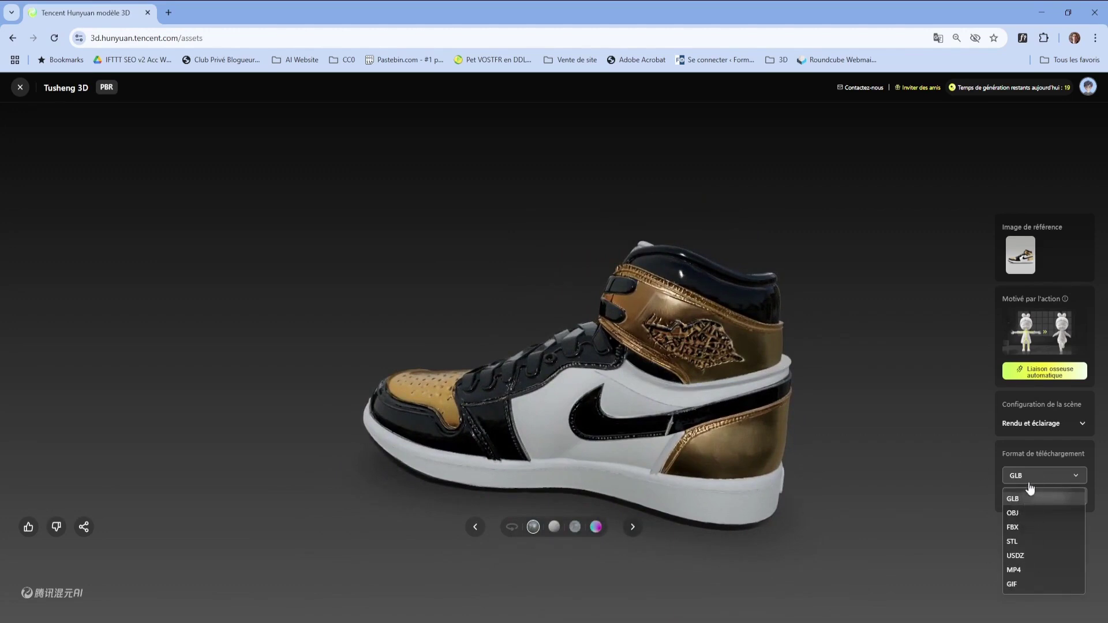
{"action": "left_click", "coordinate": [925, 418]}
{"action": "left_click_drag", "start_coordinate": [915, 414], "coordinate": [883, 466]}
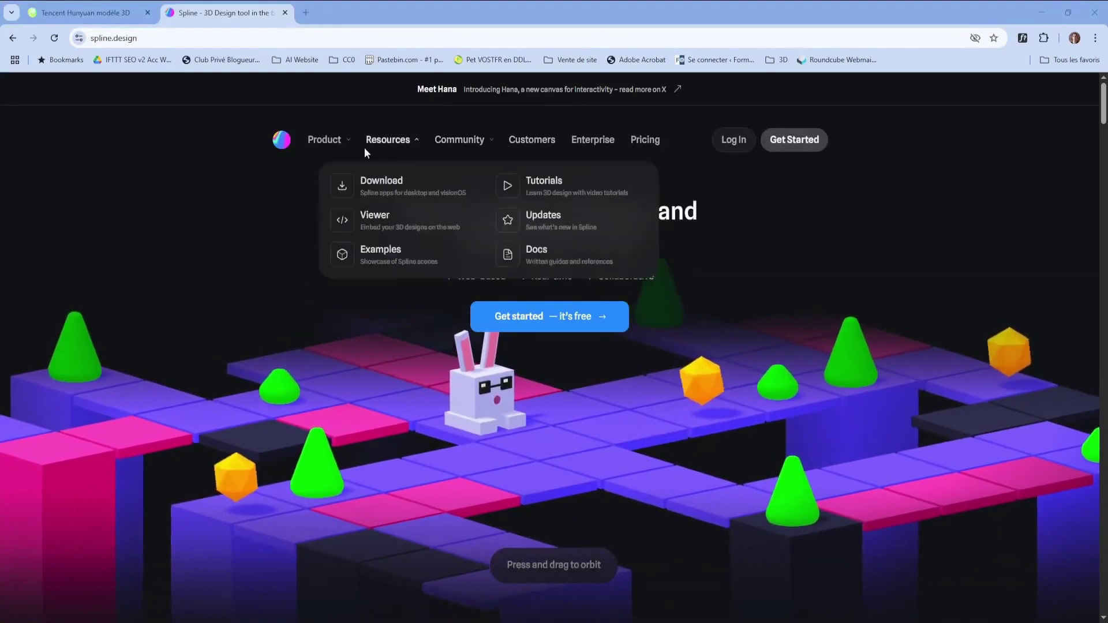
Go to Spline's Examples page and view the "3D Text - Blue" scene in its own tab
{"action": "mouse_move", "coordinate": [370, 149]}
{"action": "left_click", "coordinate": [390, 252]}
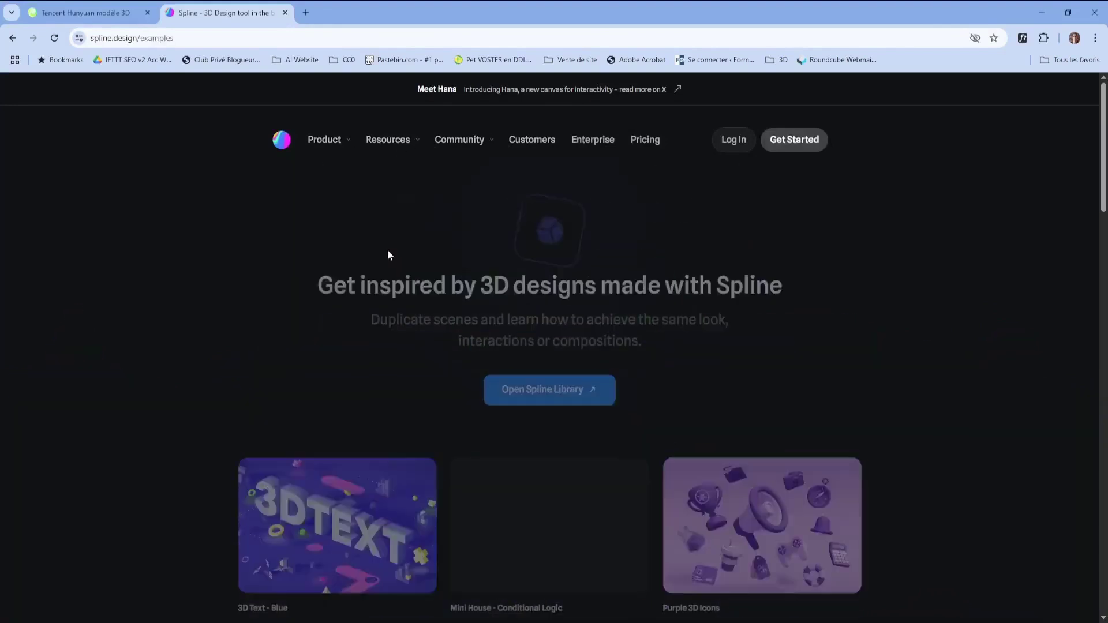
{"action": "scroll", "coordinate": [398, 351], "scroll_direction": "down", "scroll_amount": 3}
{"action": "middle_click", "coordinate": [320, 338]}
{"action": "left_click", "coordinate": [365, 13]}
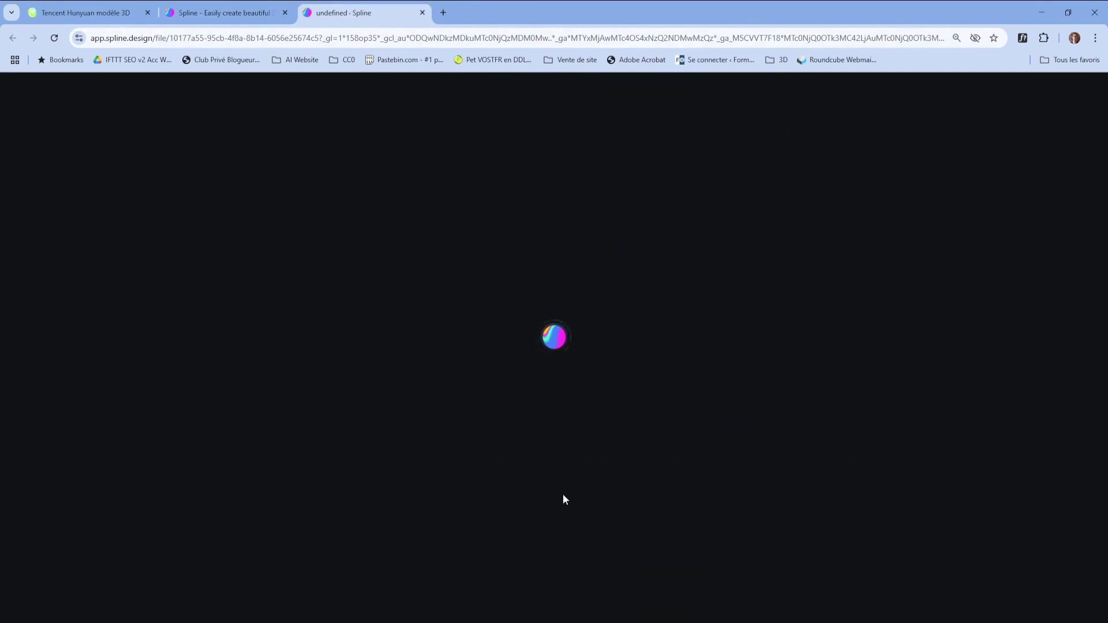
Go back to the Spline examples page, look over the Community and Product offerings and open Features
{"action": "left_click", "coordinate": [223, 13]}
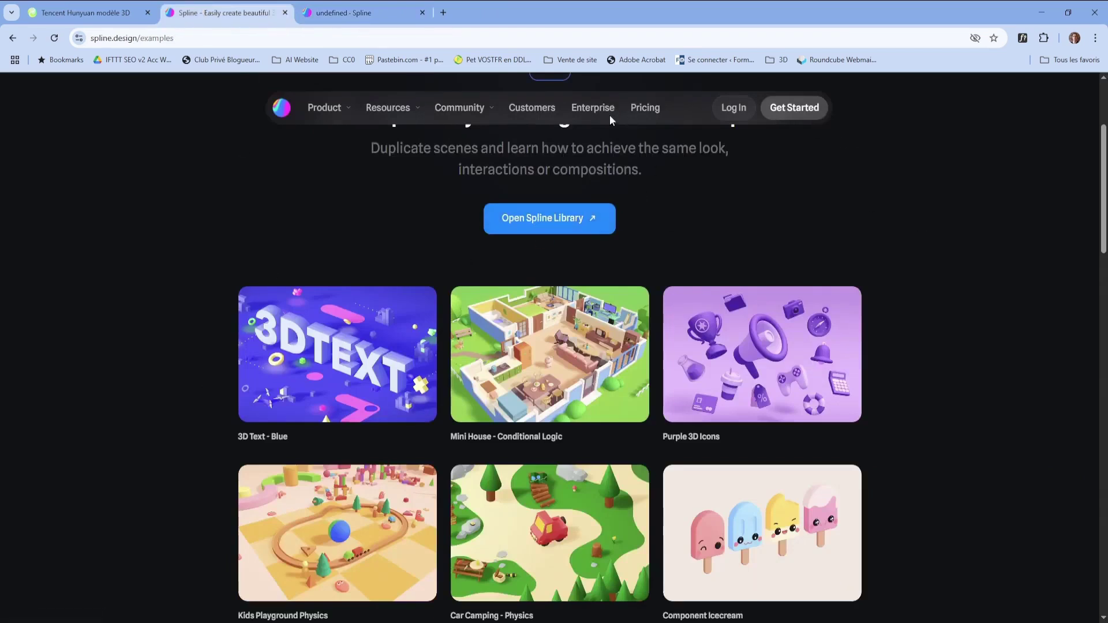
{"action": "mouse_move", "coordinate": [438, 111]}
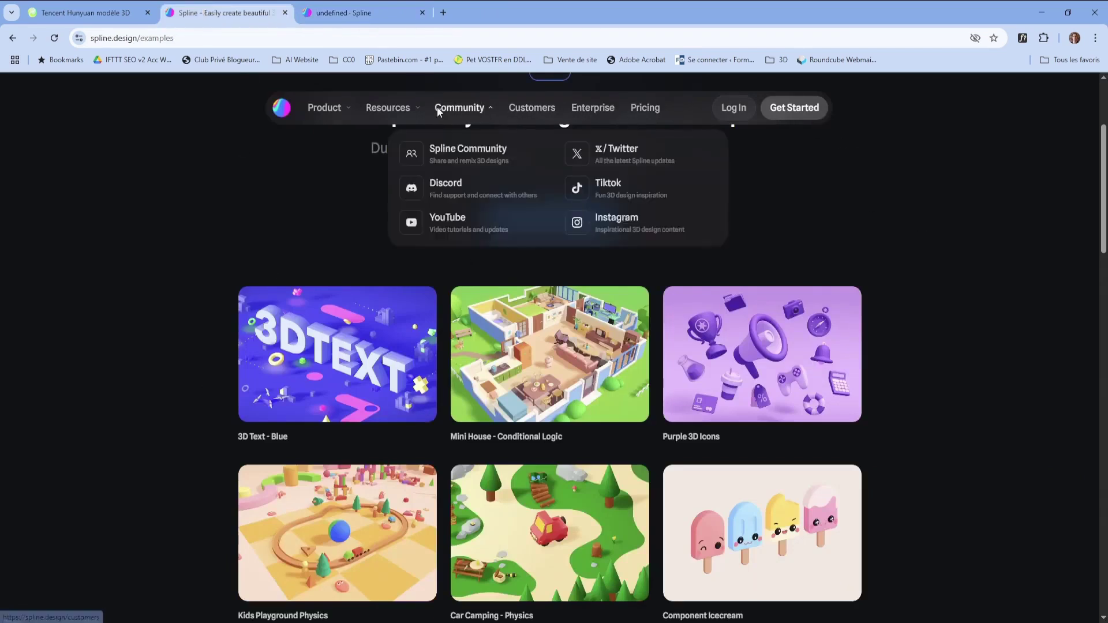
{"action": "mouse_move", "coordinate": [329, 109]}
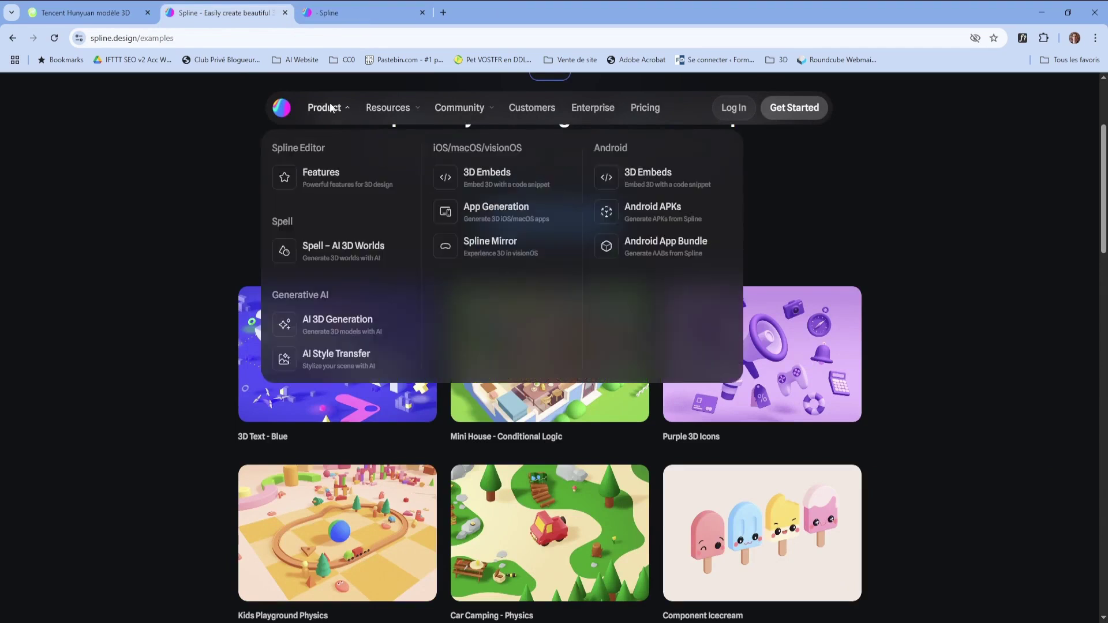
{"action": "left_click", "coordinate": [338, 192]}
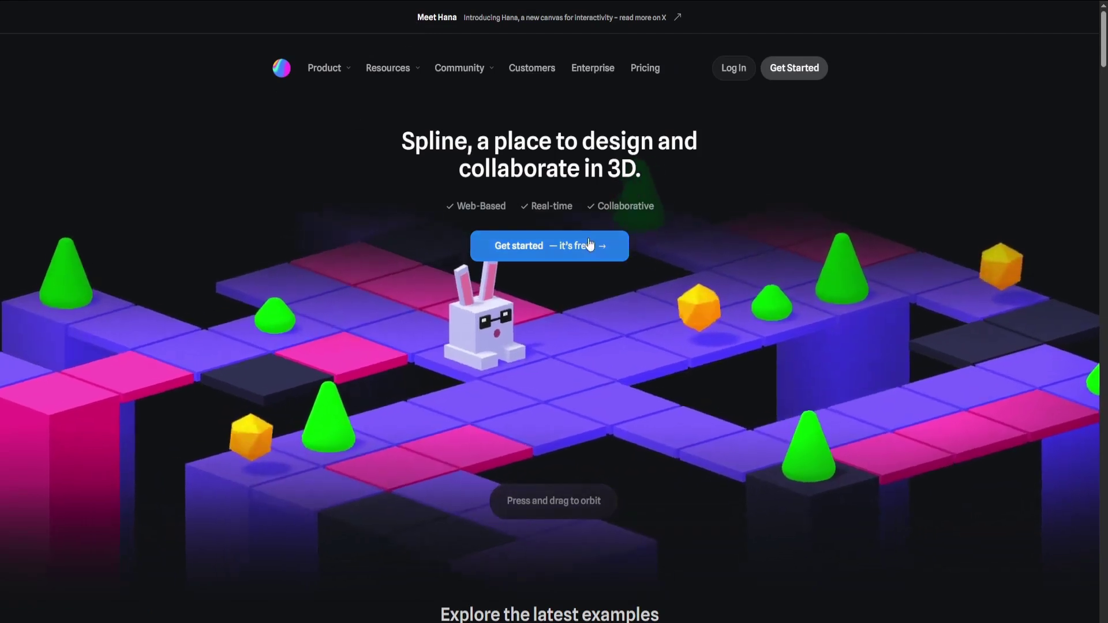
Log in to Spline and open the "Starter scene - Copy" project
{"action": "mouse_move", "coordinate": [399, 70]}
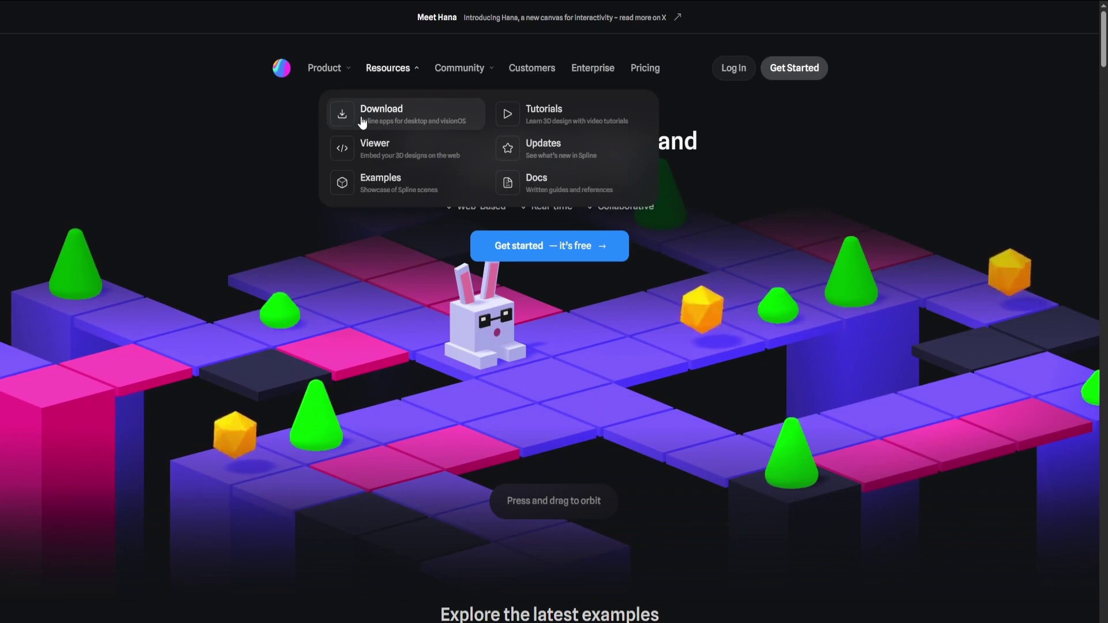
{"action": "left_click", "coordinate": [725, 69]}
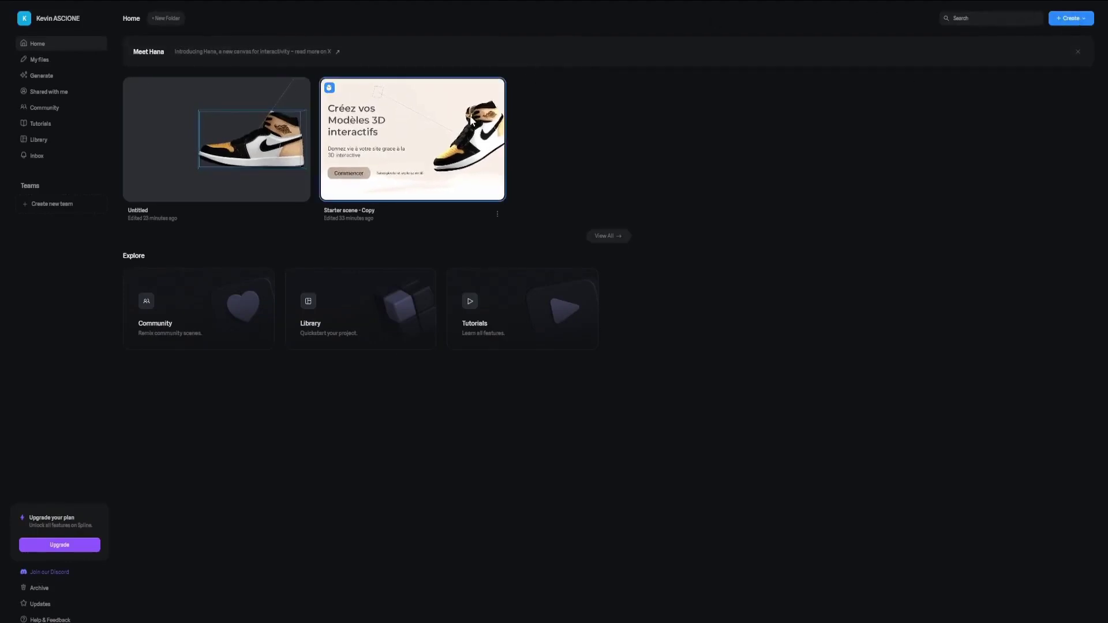
{"action": "left_click", "coordinate": [470, 121]}
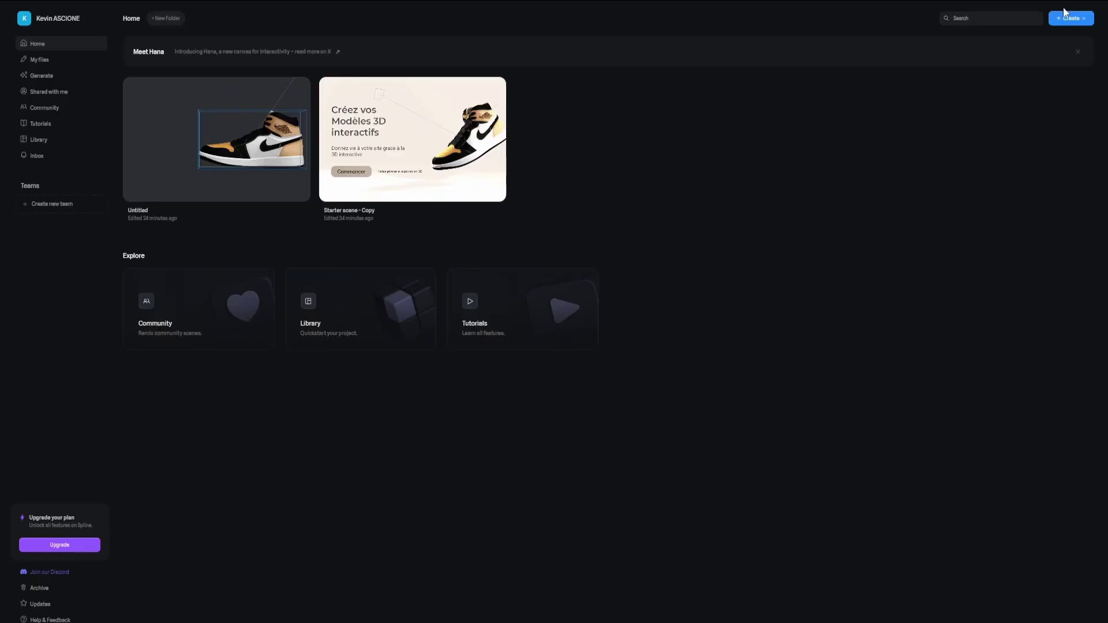
Create a new Spline file from the home dashboard and dismiss the starter template gallery
{"action": "left_click", "coordinate": [1066, 13]}
{"action": "left_click", "coordinate": [1062, 36]}
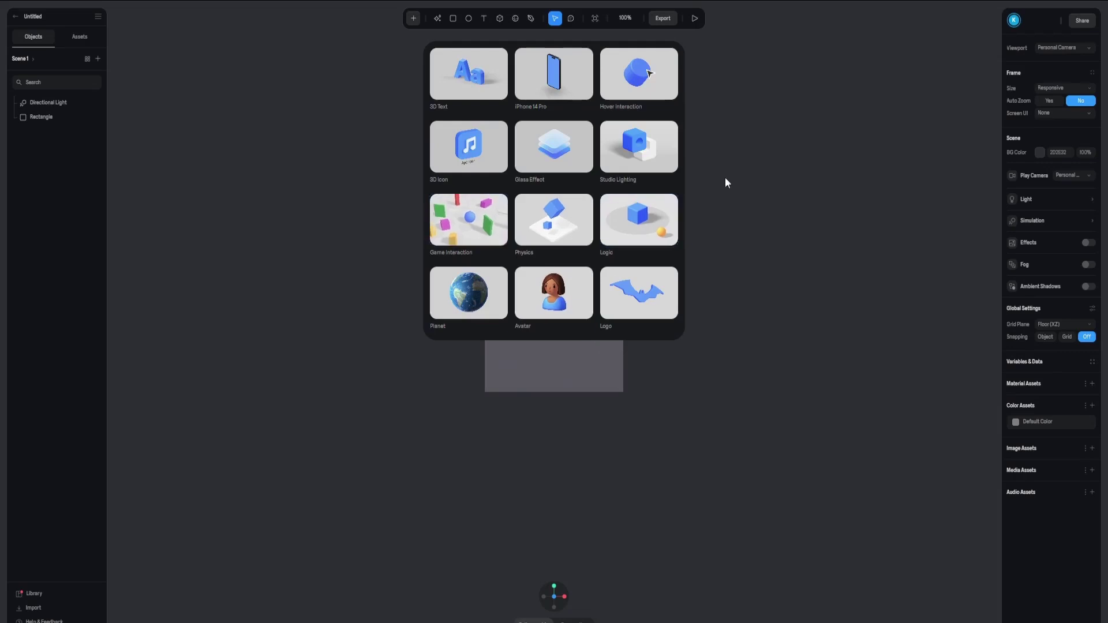
{"action": "left_click", "coordinate": [216, 161]}
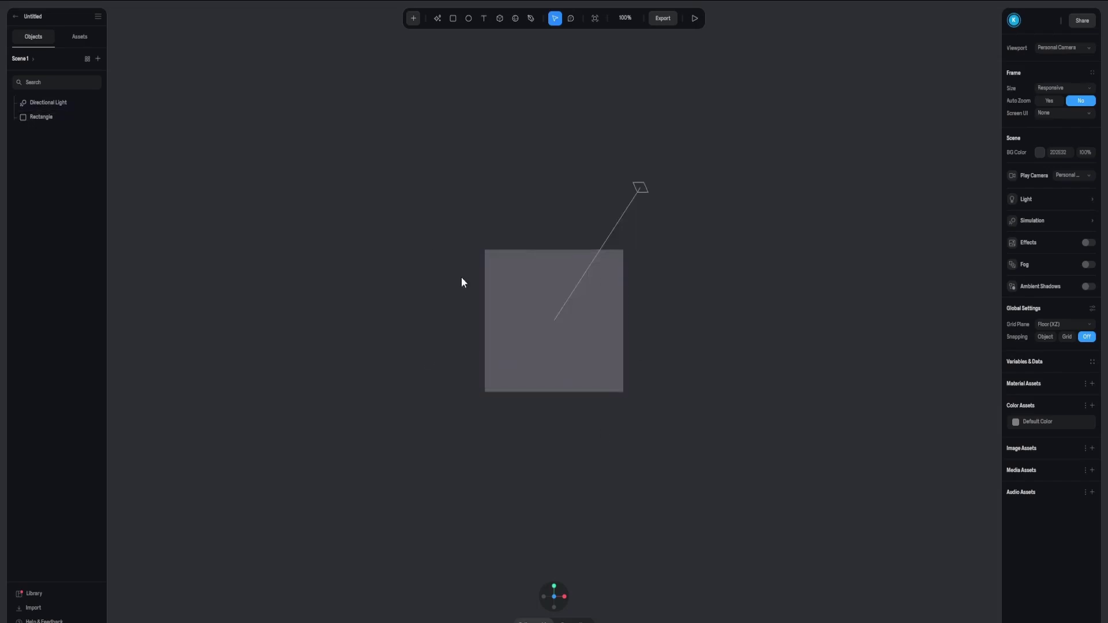
Import the downloaded sneaker model into the middle of the new scene and deselect it
{"action": "left_click_drag", "start_coordinate": [1107, 214], "coordinate": [560, 275]}
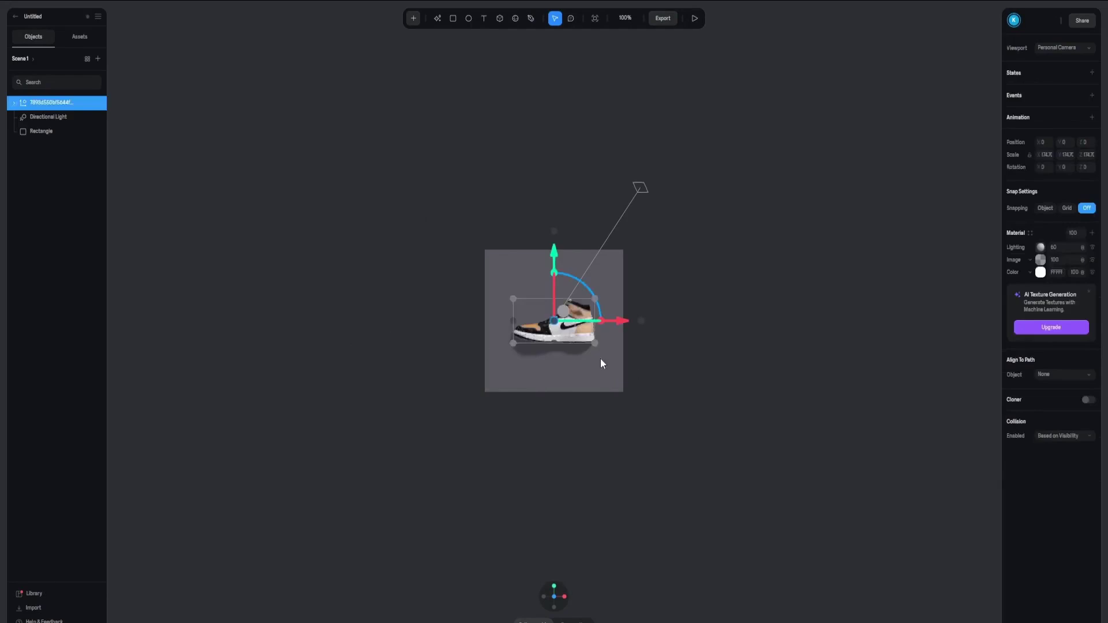
{"action": "left_click", "coordinate": [376, 367]}
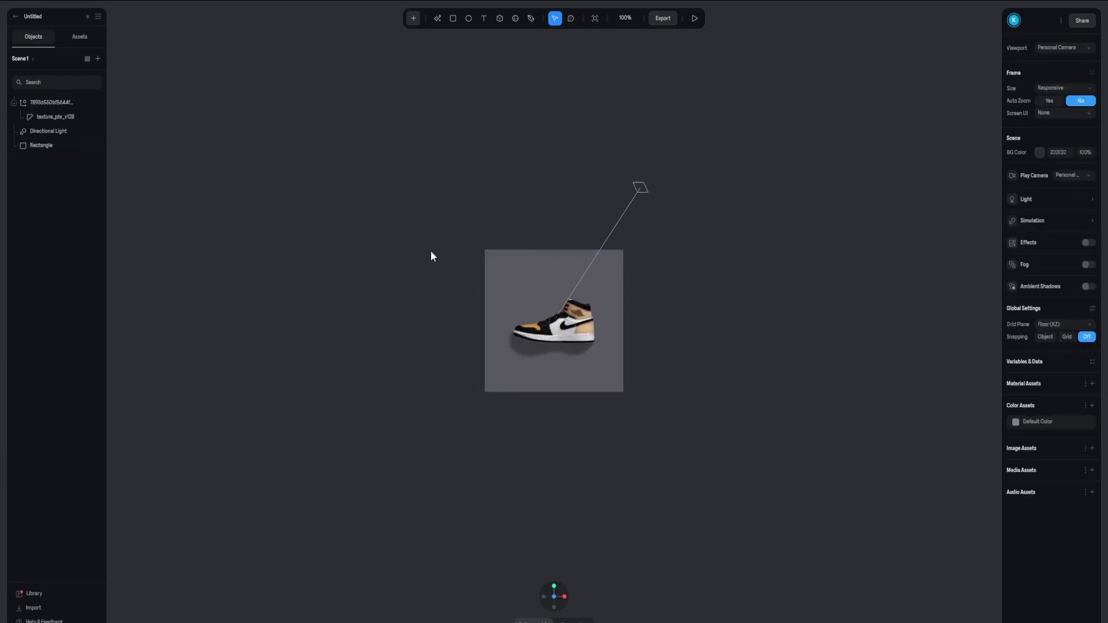
Look over the scene frame's size presets and leave the frame editing view
{"action": "left_click", "coordinate": [597, 18]}
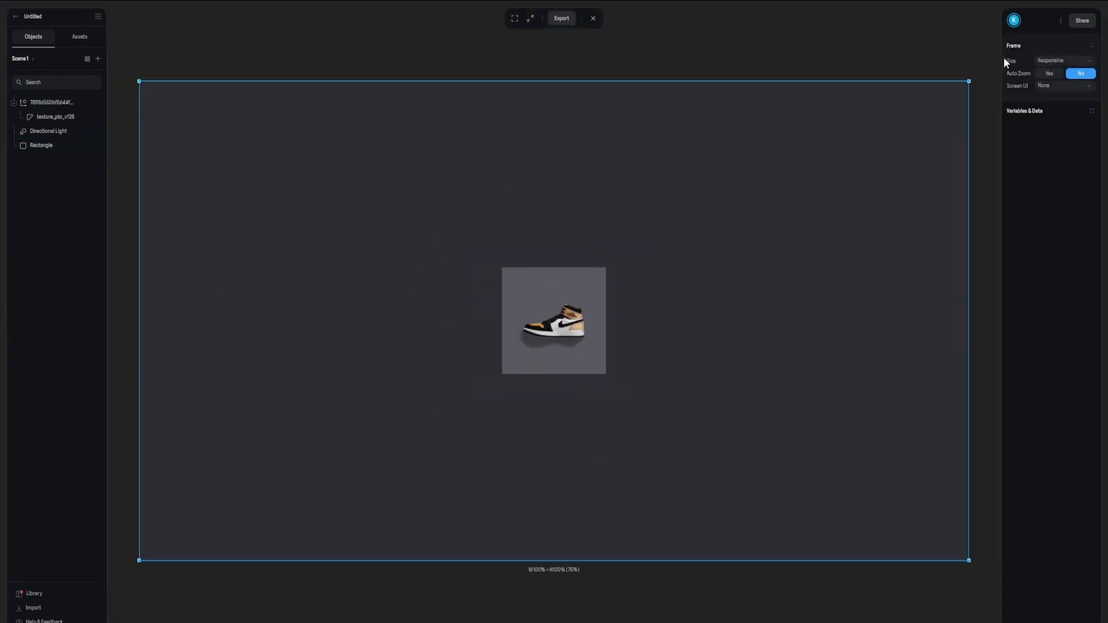
{"action": "left_click", "coordinate": [1042, 61]}
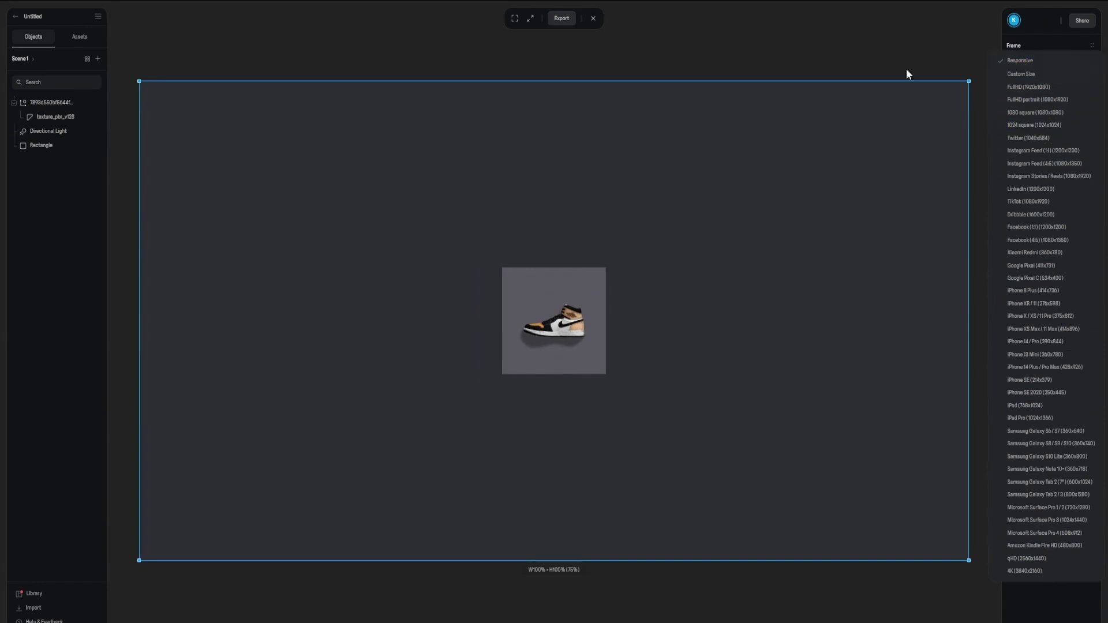
{"action": "left_click", "coordinate": [695, 27]}
{"action": "left_click", "coordinate": [593, 18]}
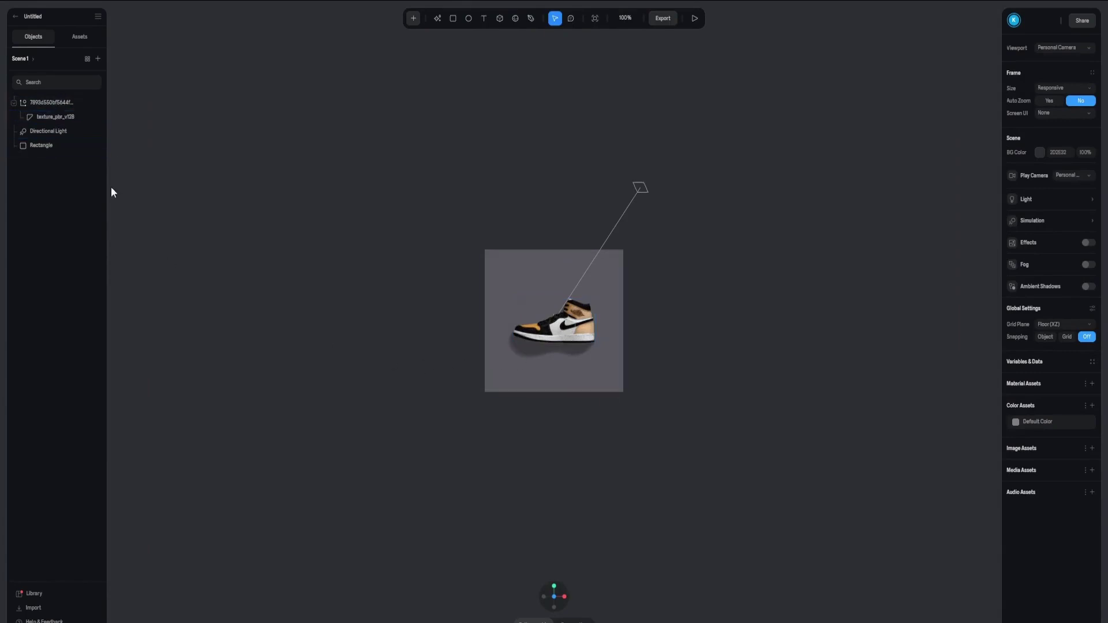
Inspect the directional light and the imported sneaker model through the scene's object list
{"action": "left_click", "coordinate": [39, 132]}
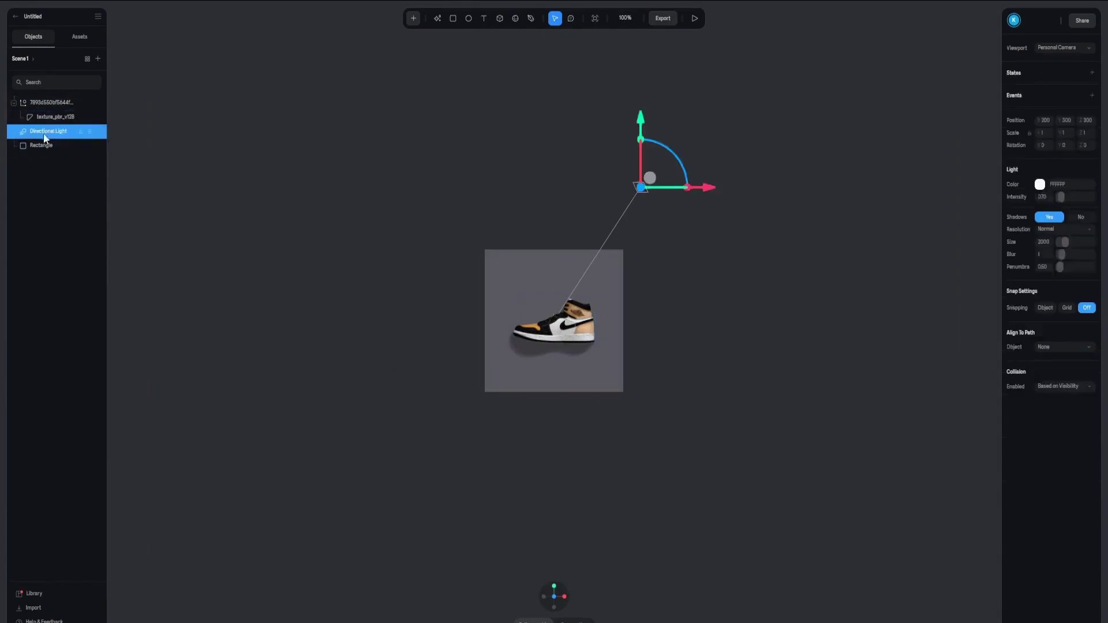
{"action": "left_click", "coordinate": [42, 102]}
{"action": "left_click", "coordinate": [58, 216]}
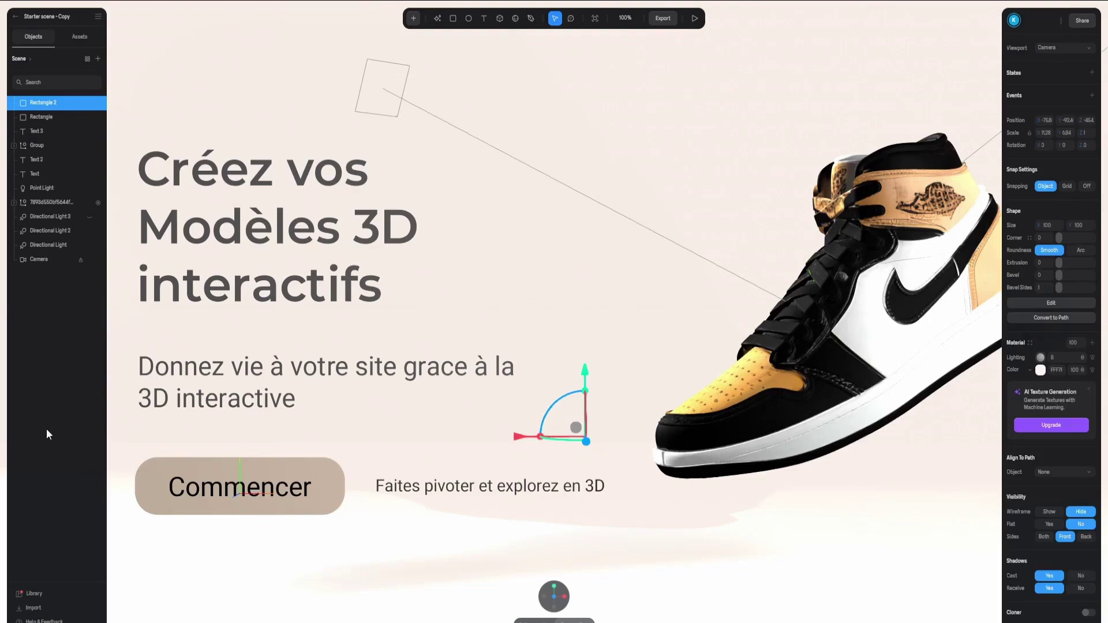
In the "Starter scene - Copy" project, review the Viewer export's overview and play settings and close the export window
{"action": "left_click", "coordinate": [954, 124]}
{"action": "left_click", "coordinate": [663, 20]}
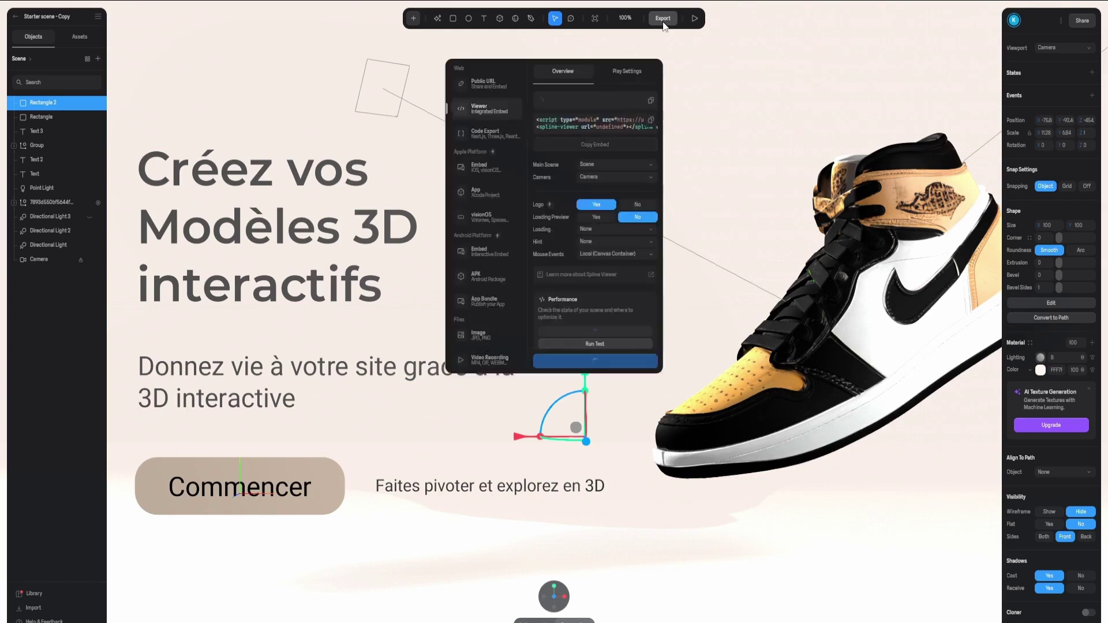
{"action": "left_click", "coordinate": [628, 73]}
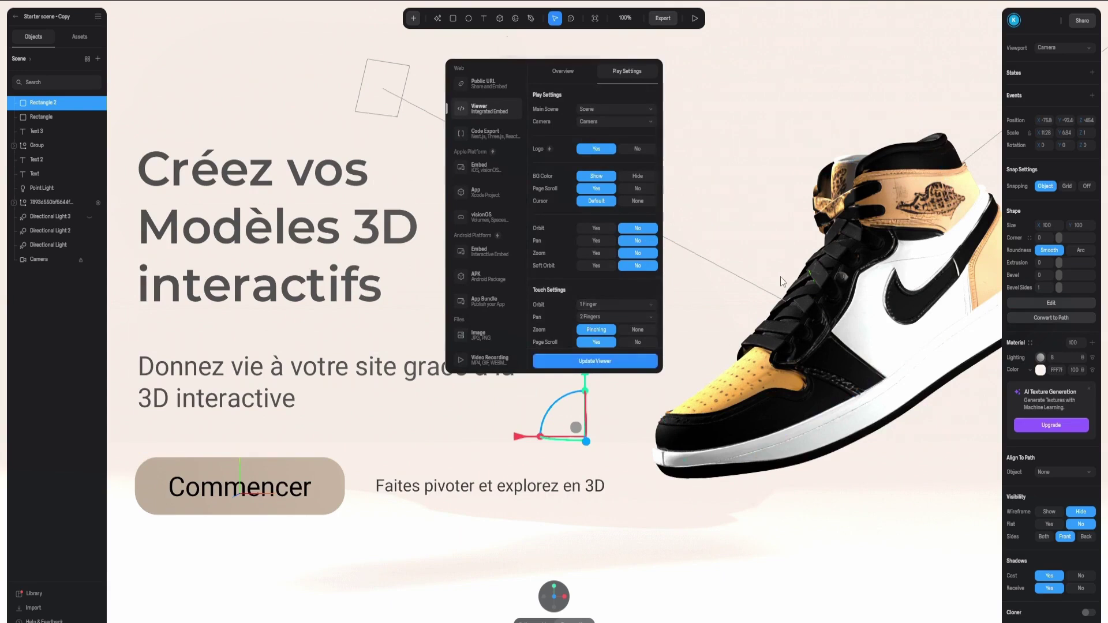
{"action": "left_click", "coordinate": [787, 119]}
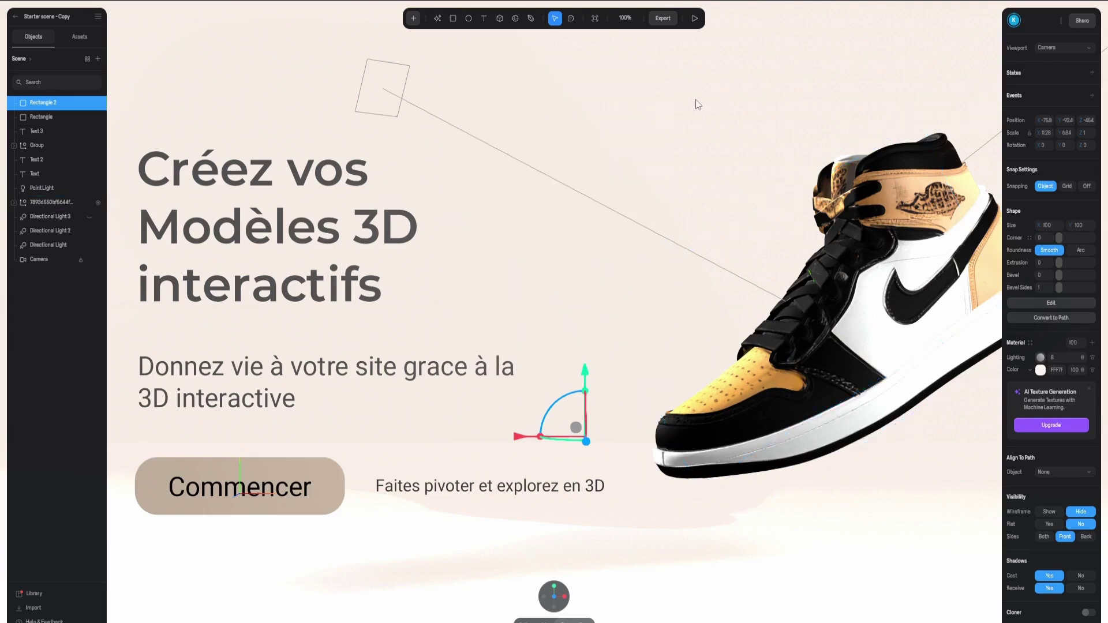
Preview the sneaker scene in play mode, return to the editor and copy its Viewer embed code
{"action": "left_click", "coordinate": [696, 19]}
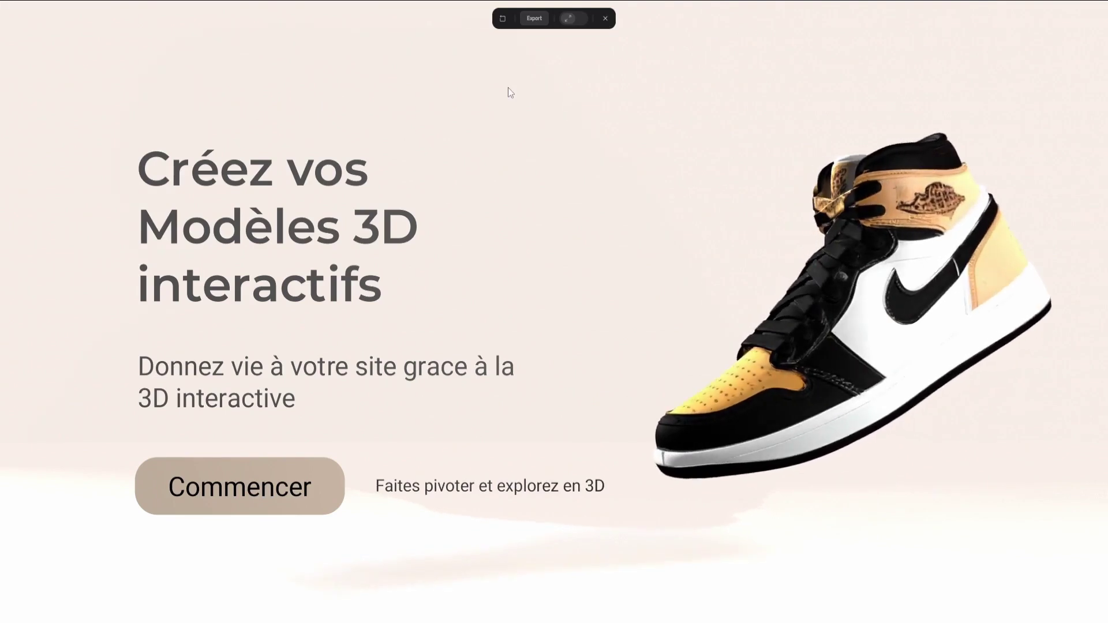
{"action": "left_click", "coordinate": [606, 18]}
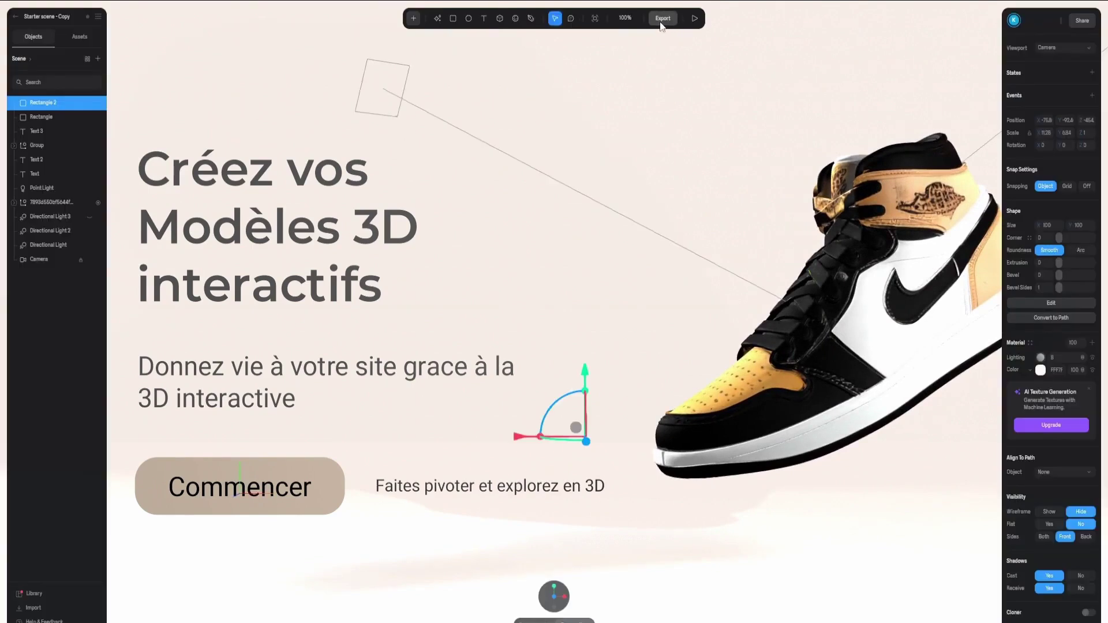
{"action": "left_click", "coordinate": [662, 19]}
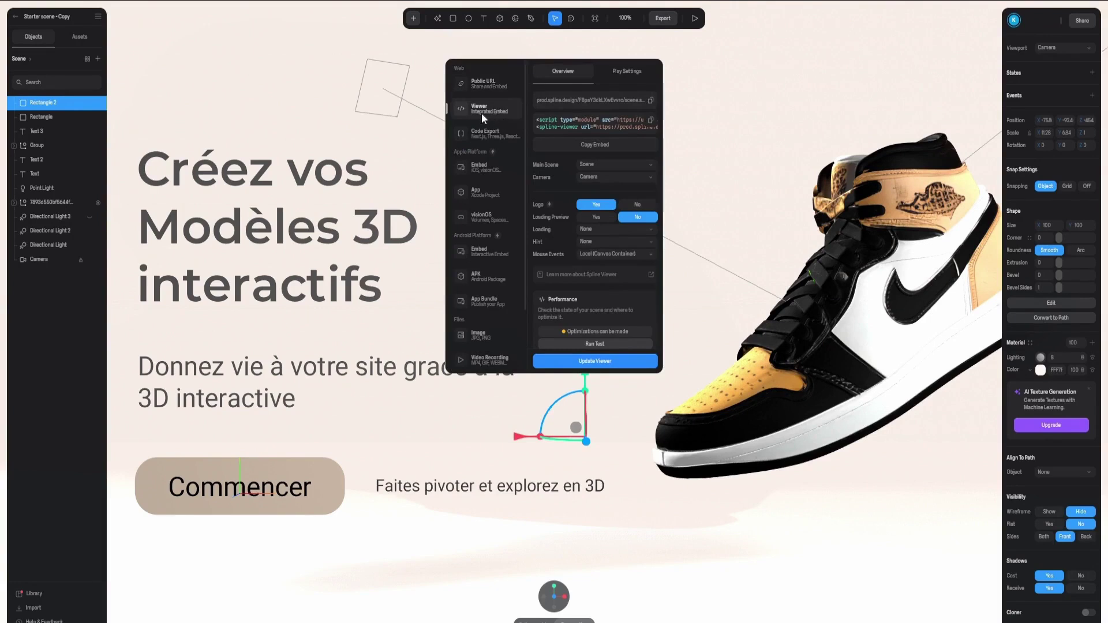
{"action": "left_click", "coordinate": [585, 144]}
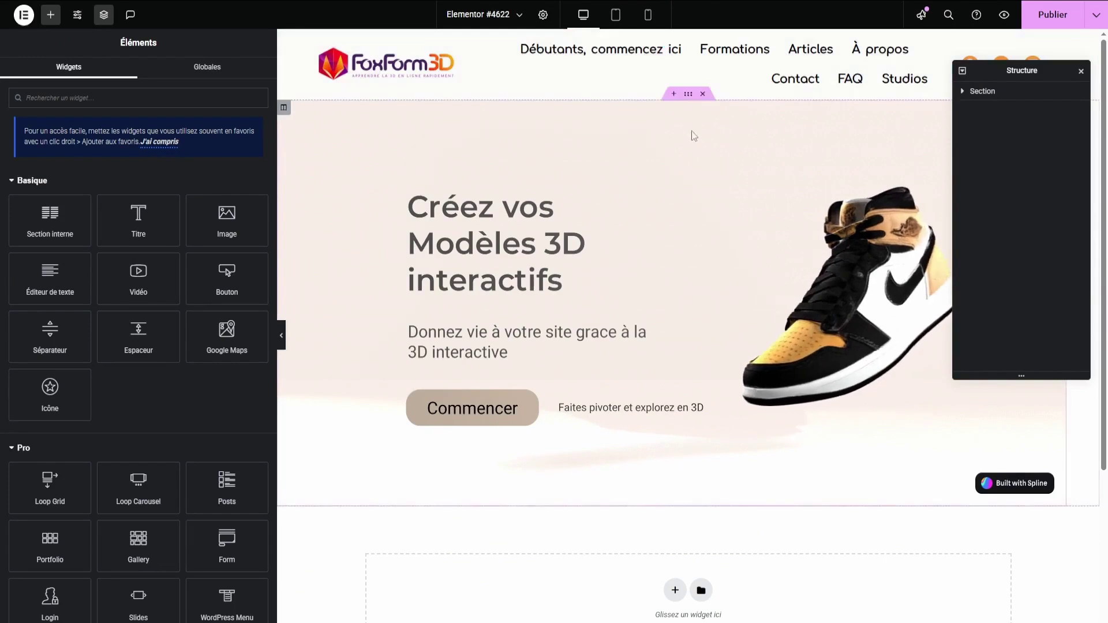
In the Elementor page, open the HTML widget inside the section's column and select all of its code
{"action": "left_click", "coordinate": [692, 99]}
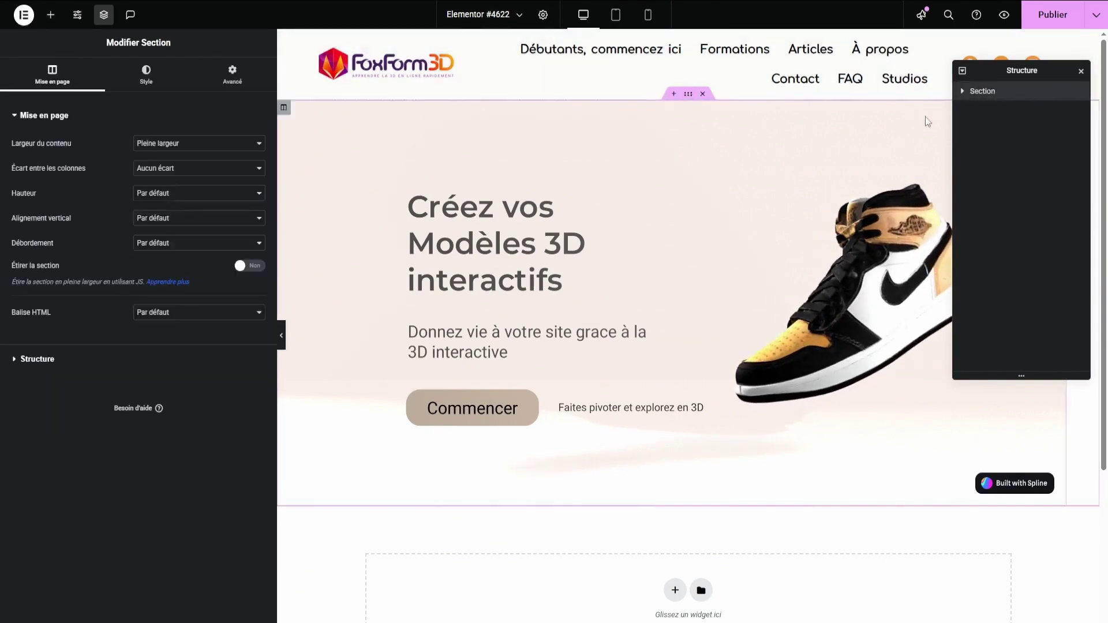
{"action": "left_click", "coordinate": [962, 91]}
{"action": "left_click", "coordinate": [972, 109]}
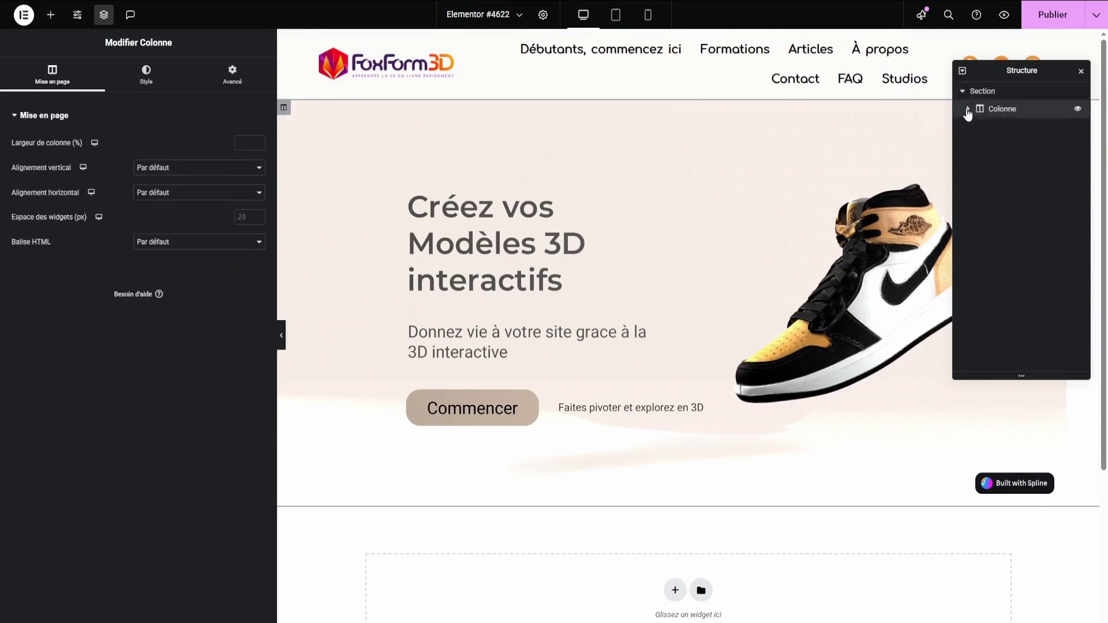
{"action": "left_click", "coordinate": [1010, 132]}
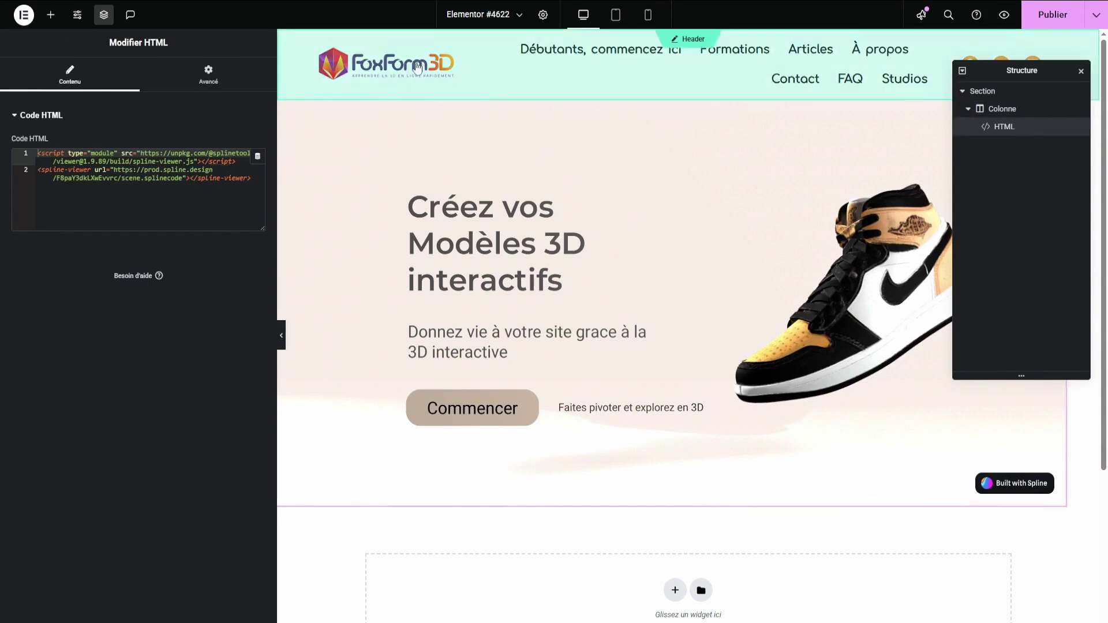
{"action": "left_click", "coordinate": [242, 198]}
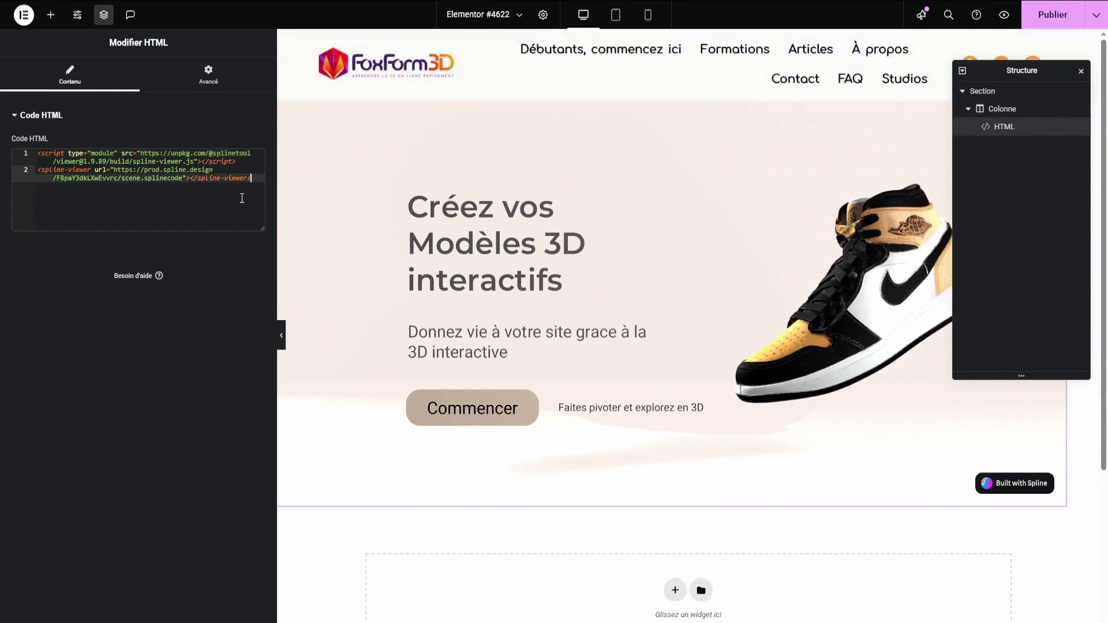
{"action": "key", "text": "ctrl+a"}
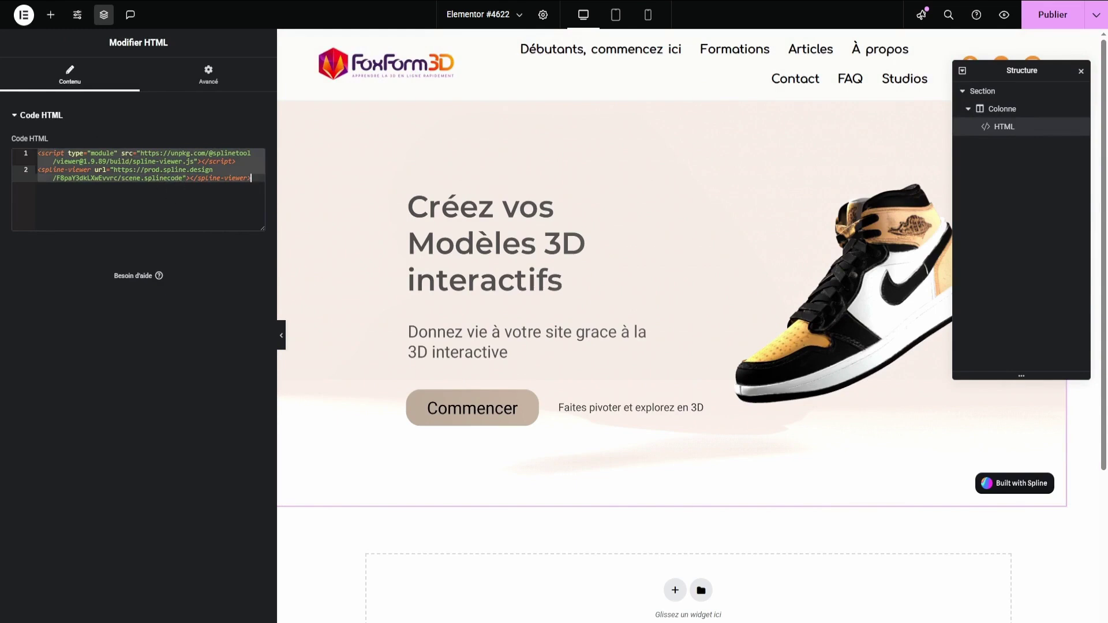
Switch back to Spline and copy the scene's Viewer embed code again
{"action": "key", "text": "alt+Tab"}
{"action": "left_click", "coordinate": [657, 19]}
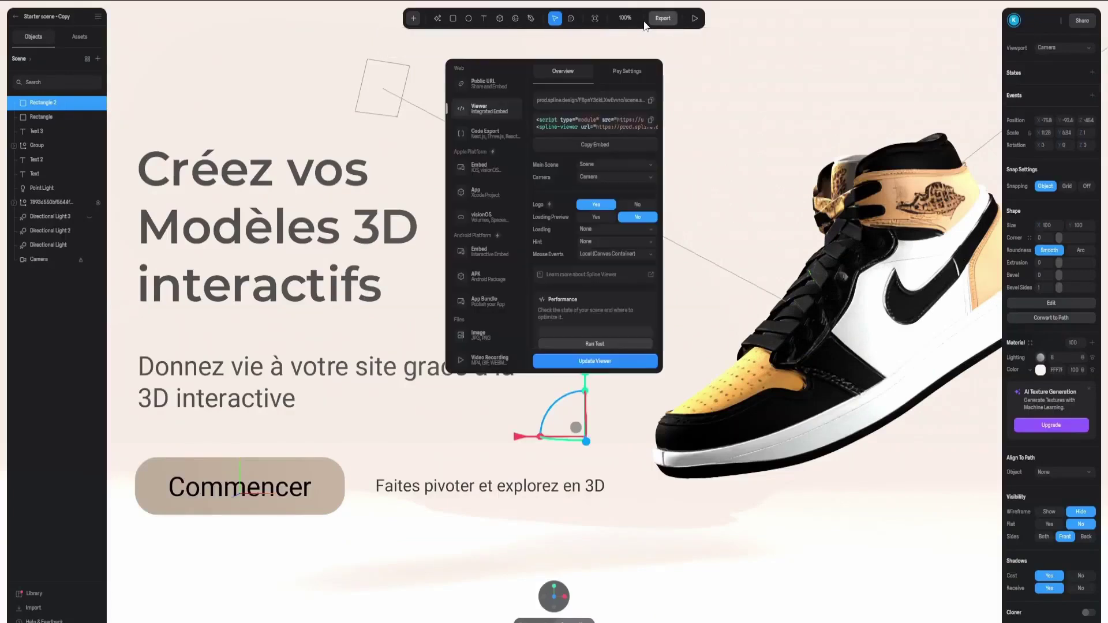
{"action": "left_click", "coordinate": [594, 145]}
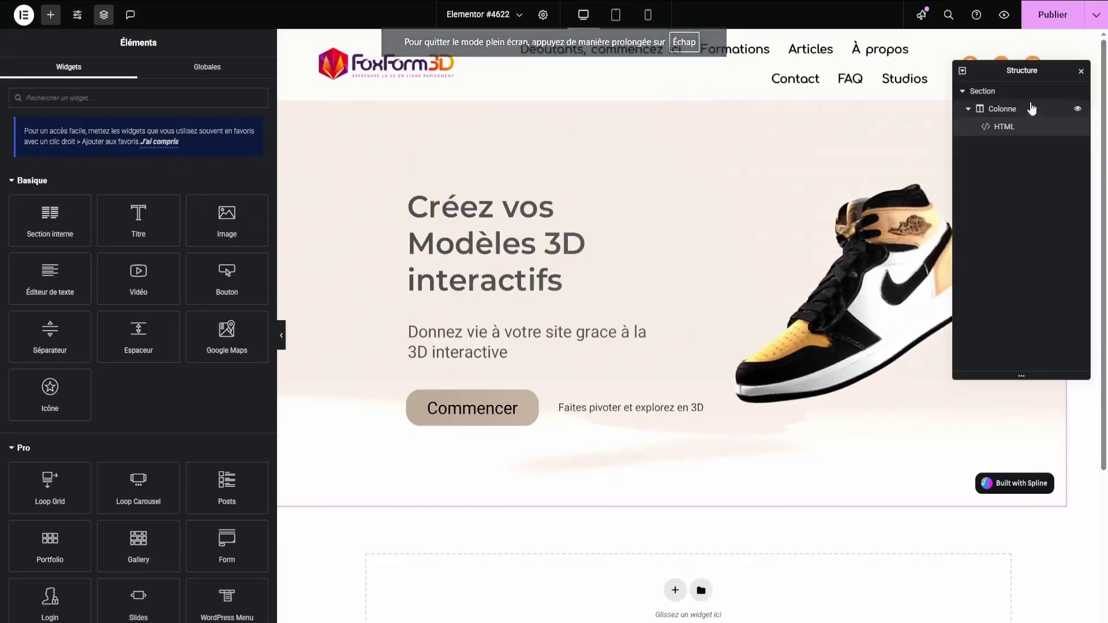
Replace all code in the Elementor page's HTML widget with the copied Spline Viewer embed code
{"action": "left_click", "coordinate": [1038, 128]}
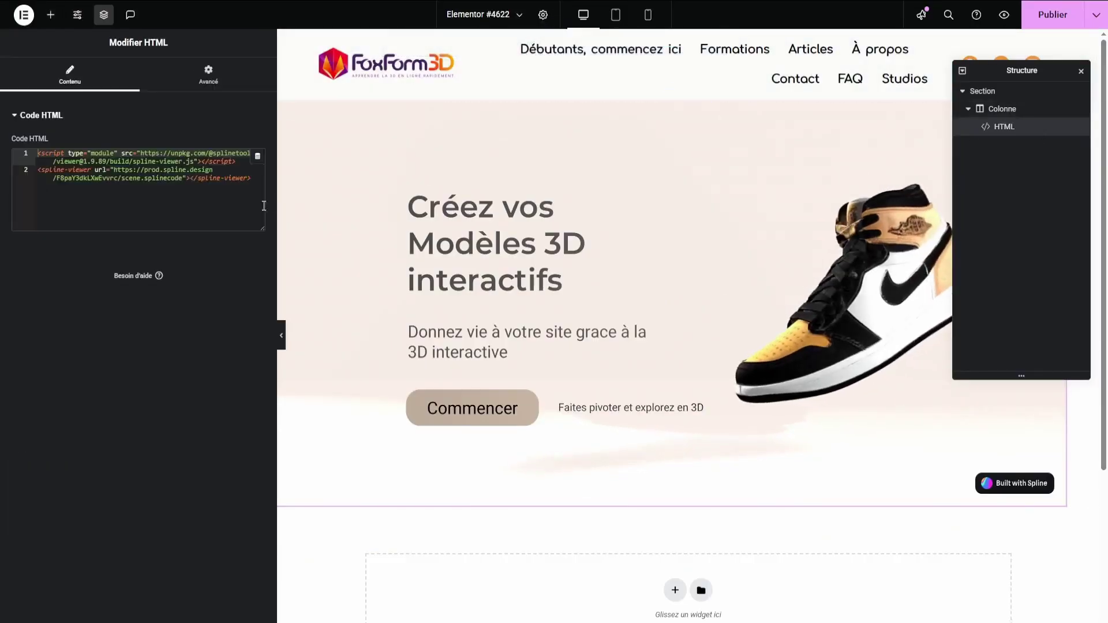
{"action": "left_click", "coordinate": [220, 199]}
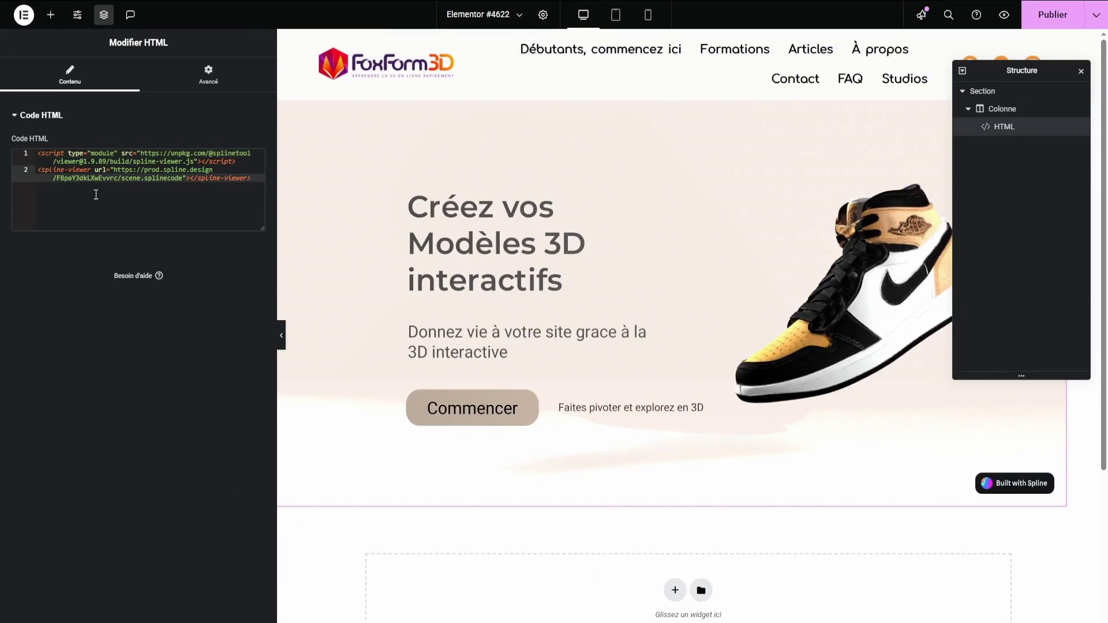
{"action": "key", "text": "ctrl+a"}
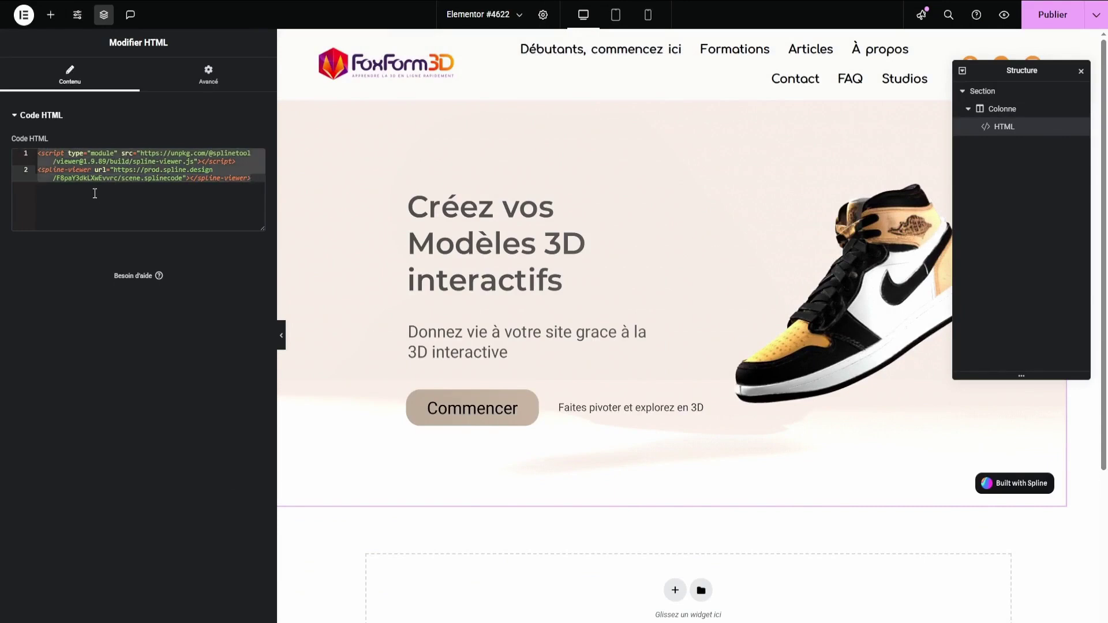
{"action": "key", "text": "ctrl+v"}
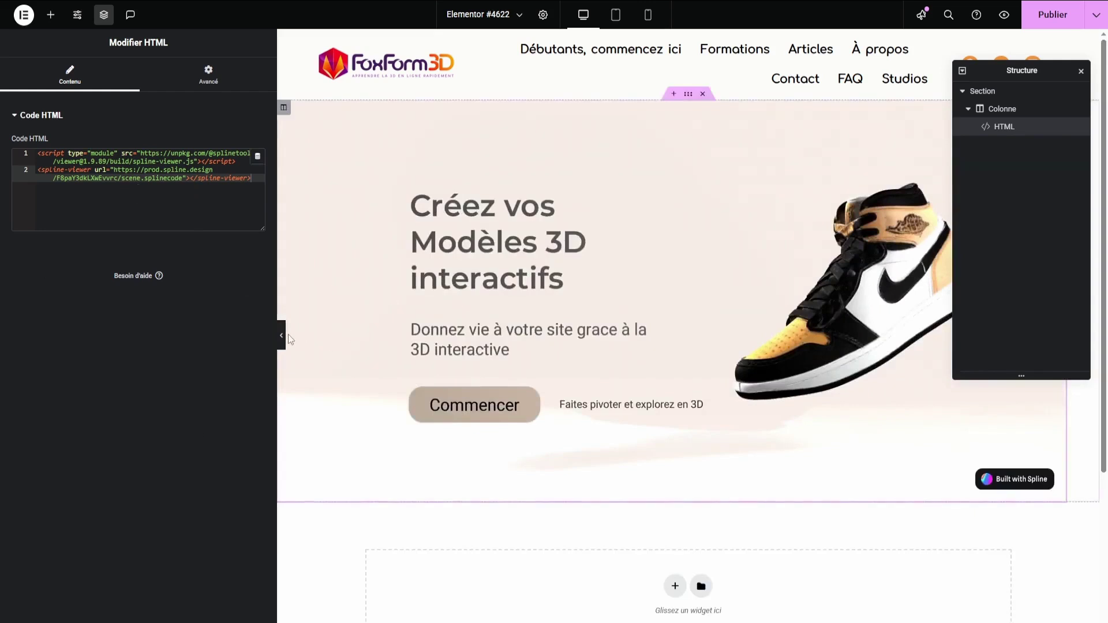
Hide the Elementor editing panel and try out the embedded sneaker's interactivity on the page
{"action": "left_click", "coordinate": [282, 336]}
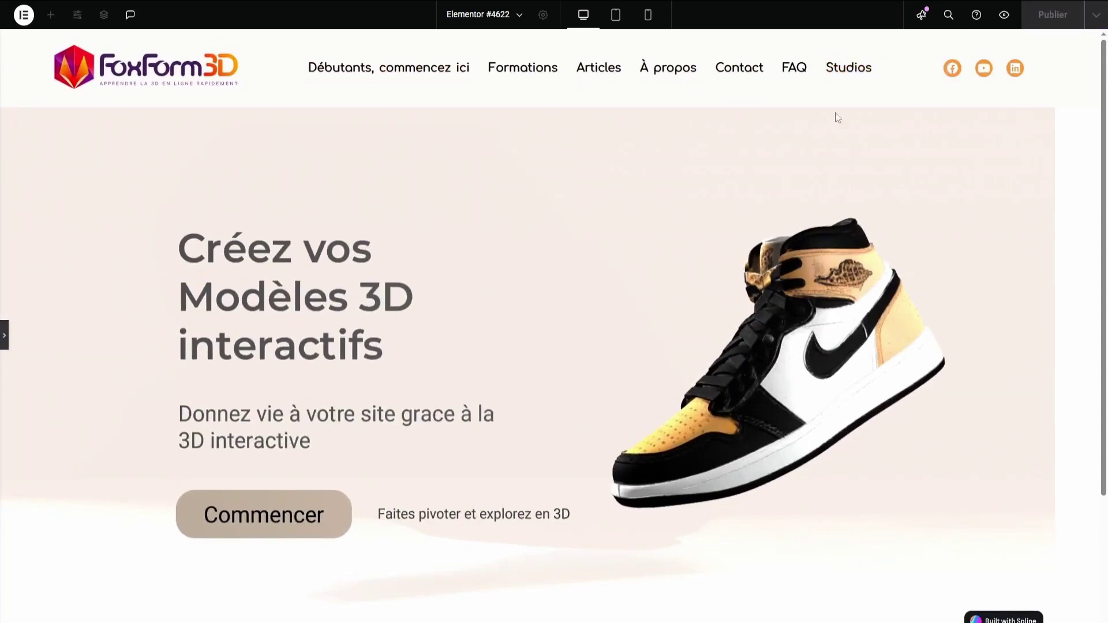
{"action": "left_click", "coordinate": [792, 298]}
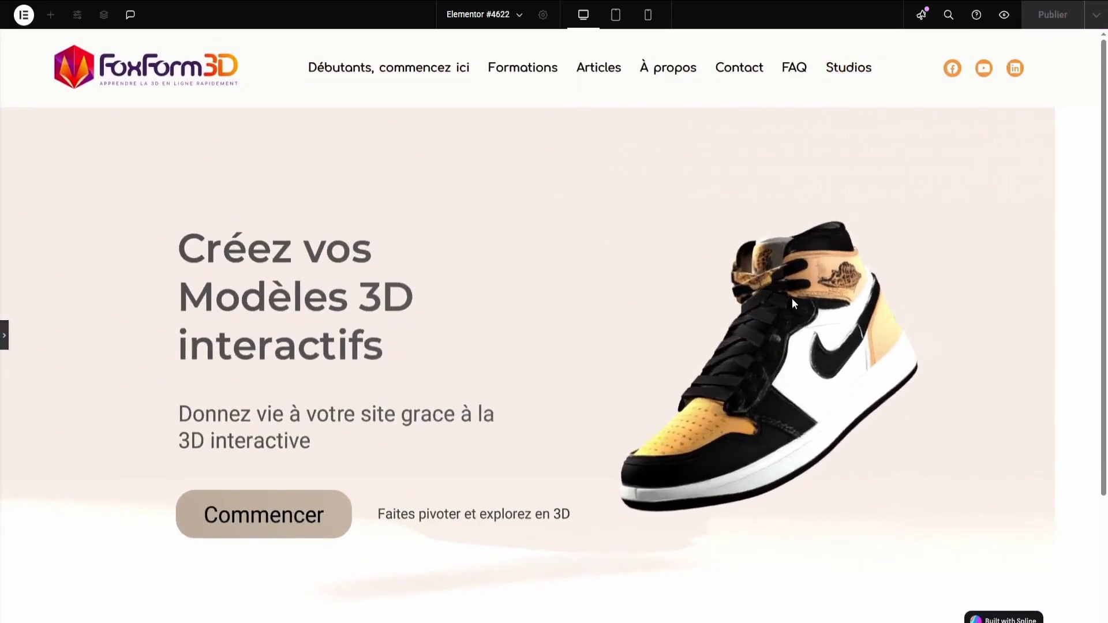